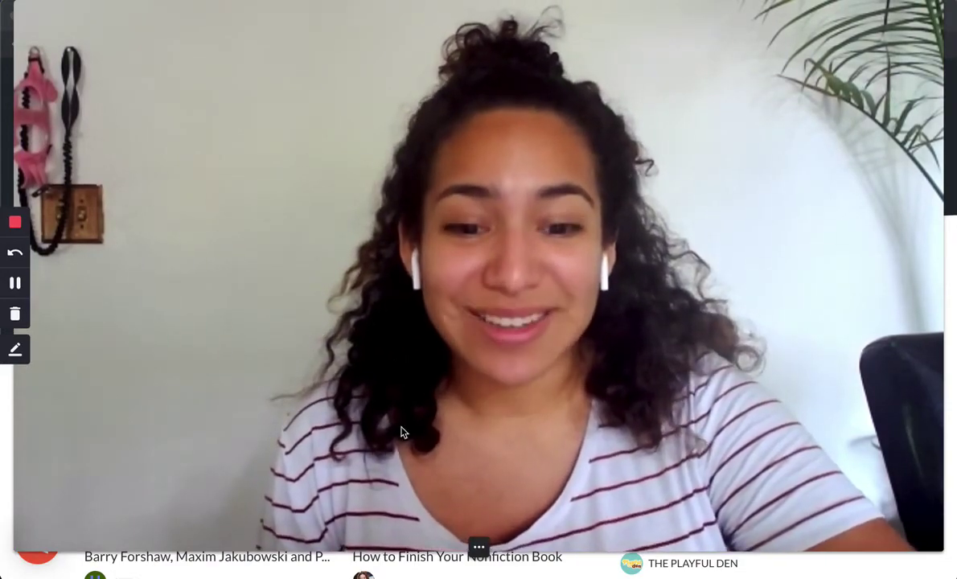
- Sign in to the Crowdcast creator account with the account e-mail and password
click(459, 550)
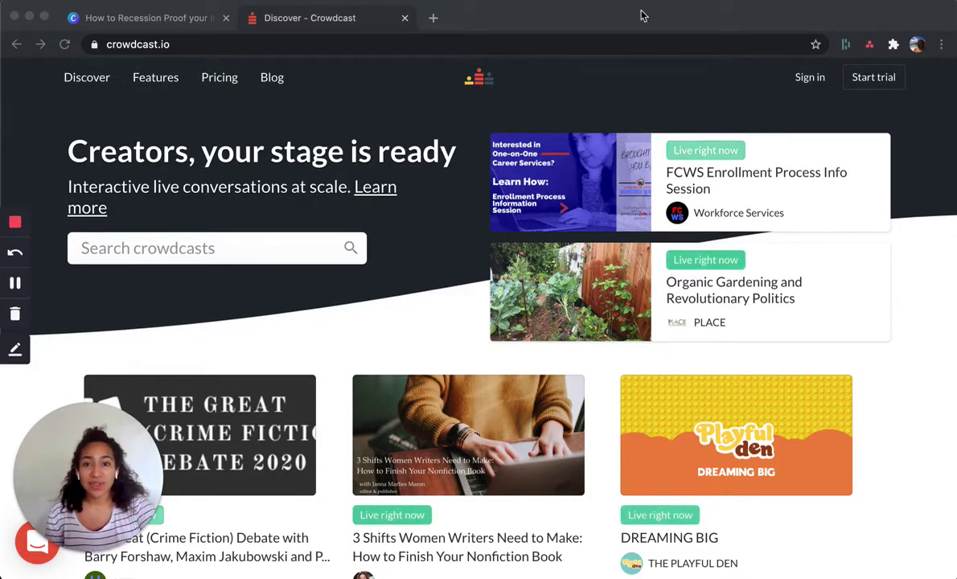
click(809, 83)
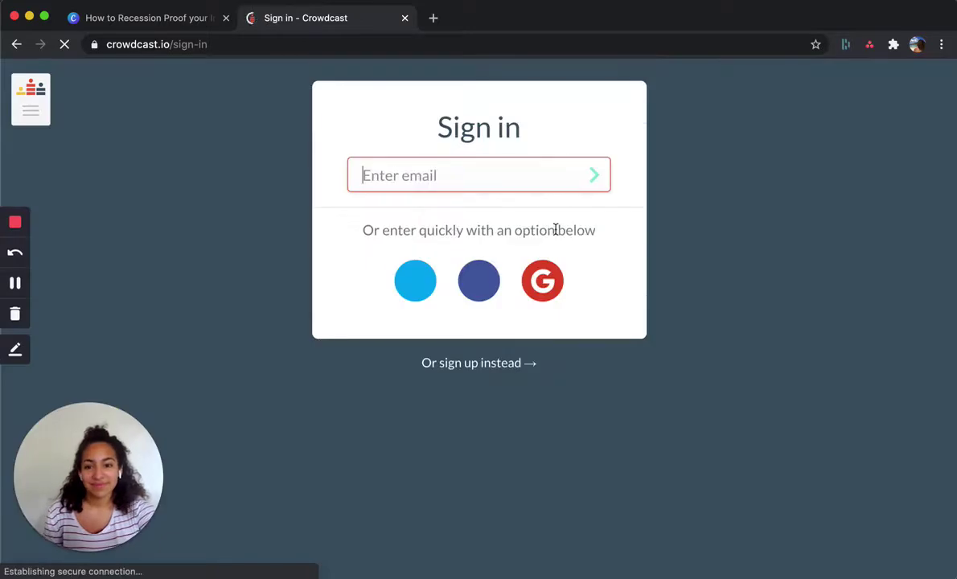
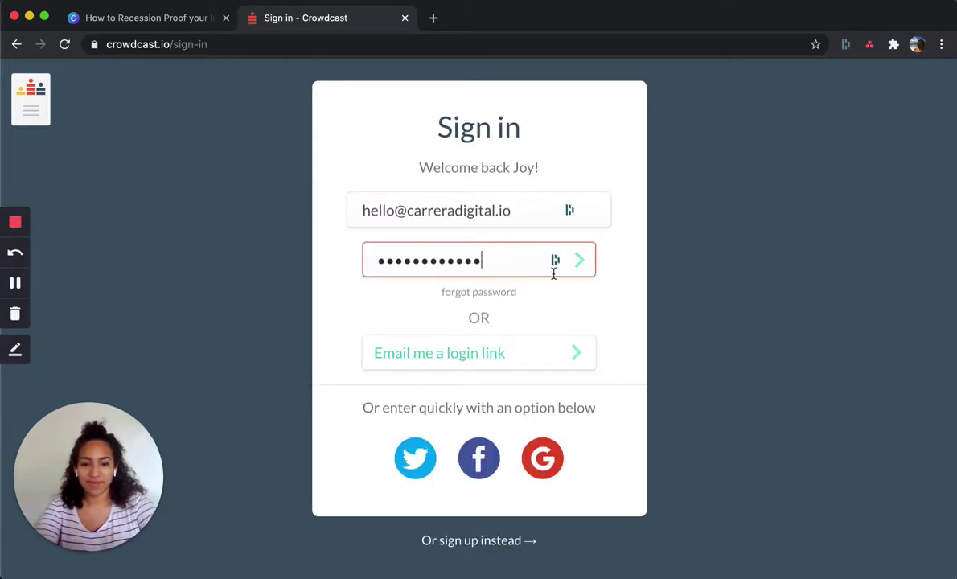
click(581, 263)
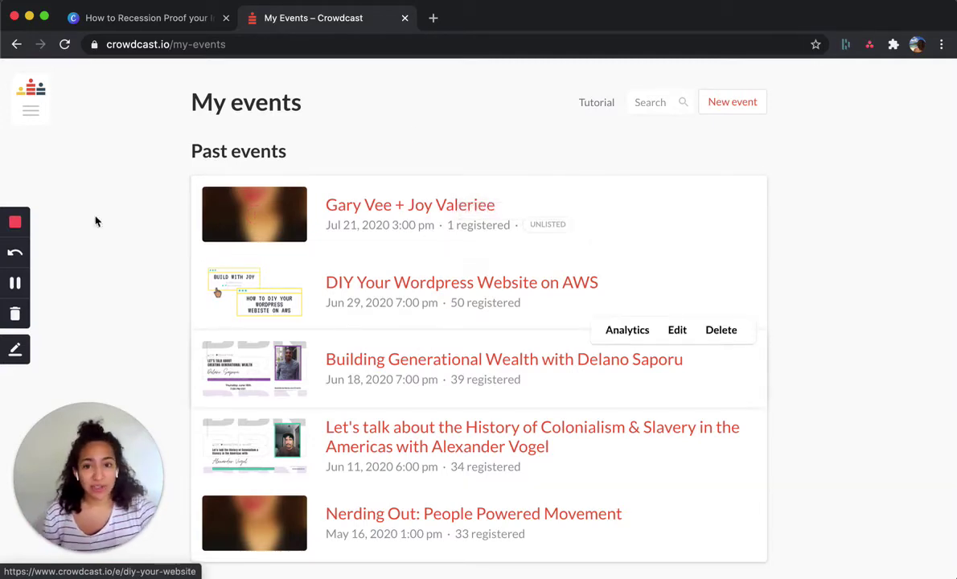
- Expand the left sidebar on the My events page
mouse_move(22, 128)
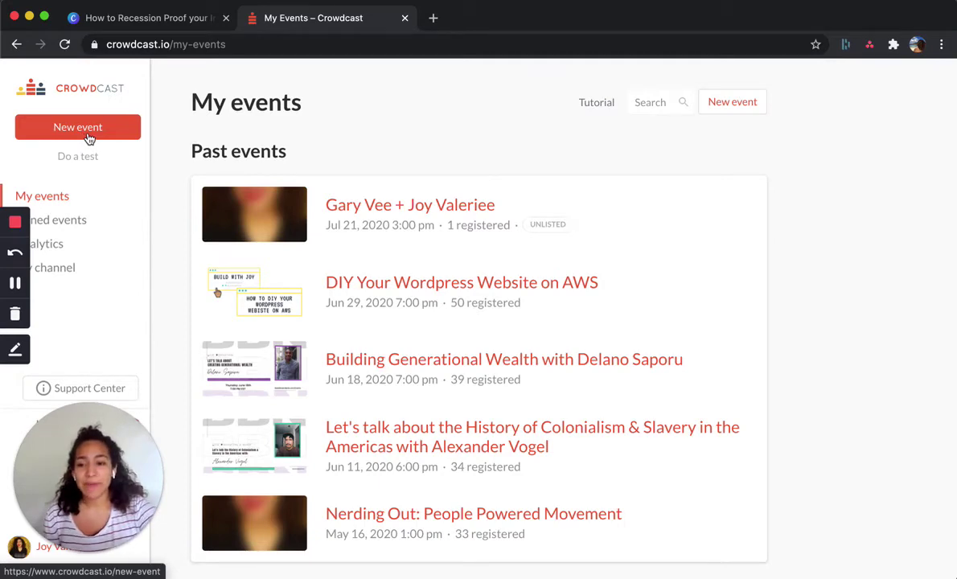
- Start a new event named 'How to Recession Proof your Income'
click(89, 139)
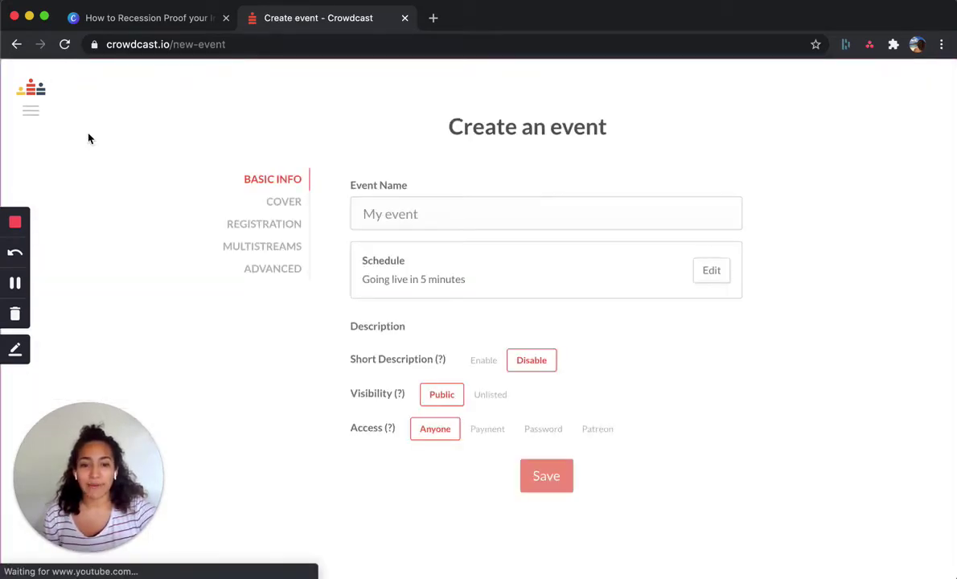
click(438, 207)
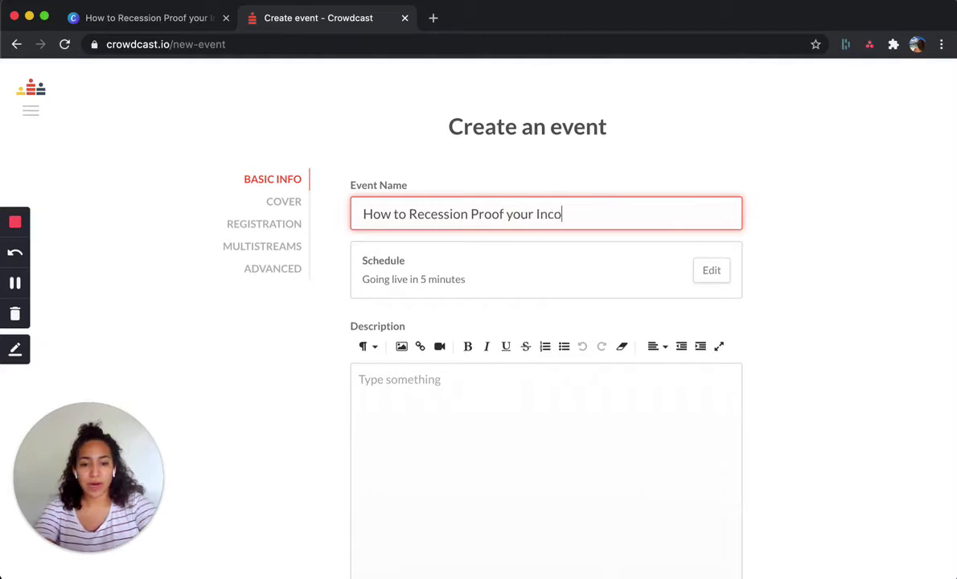
click(716, 271)
scroll(450, 266, down, 2)
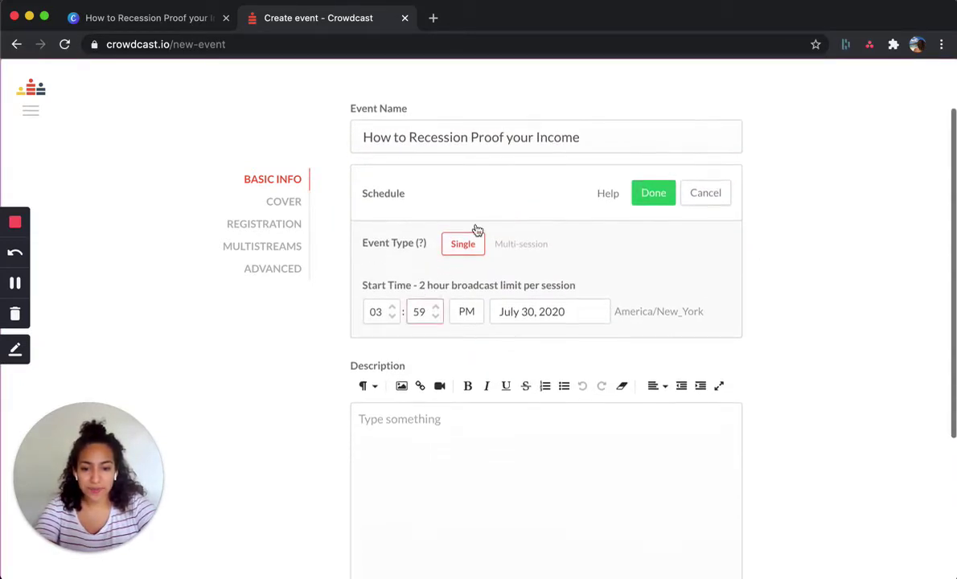
- Try a multi-session schedule with an extra session, then revert to a single session
click(520, 246)
click(381, 350)
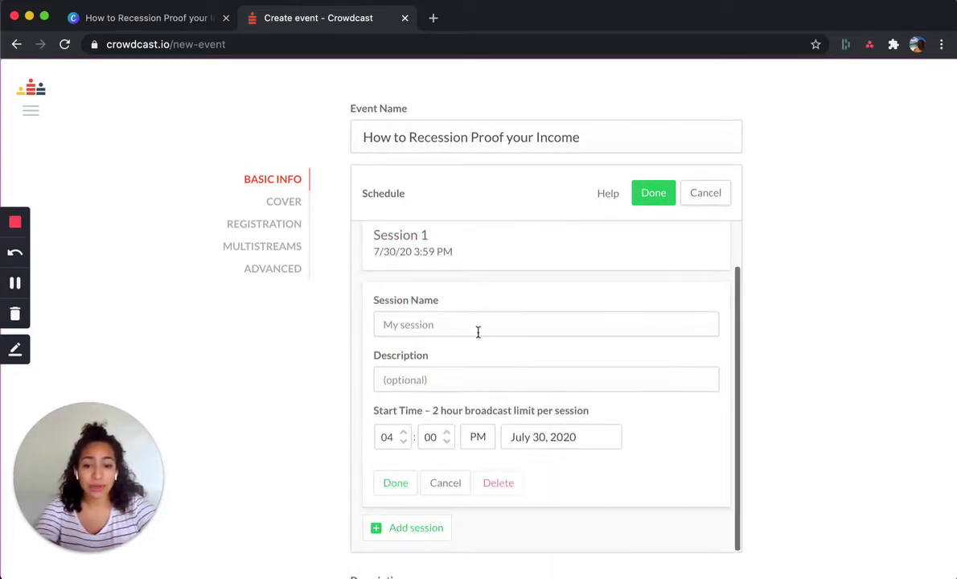
click(452, 327)
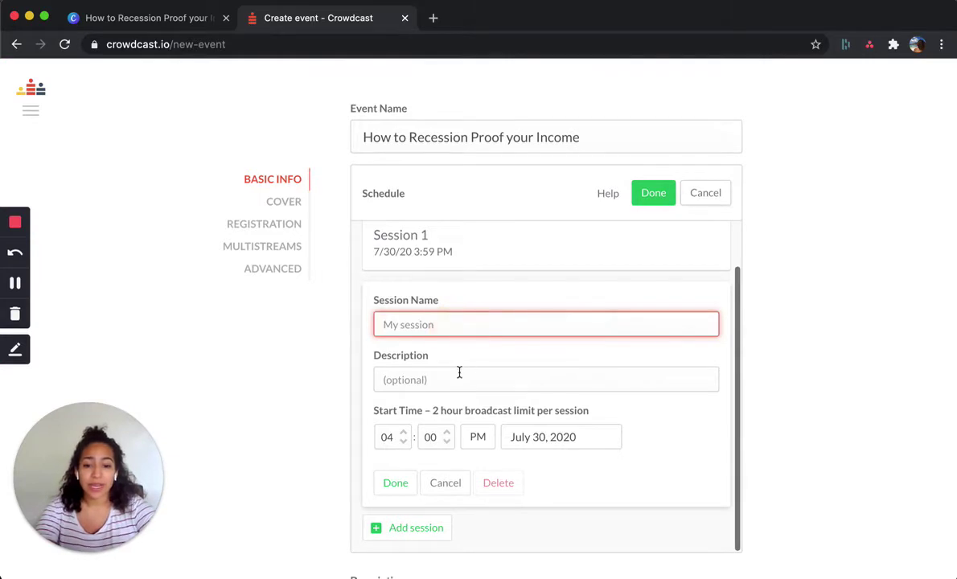
click(472, 375)
click(460, 317)
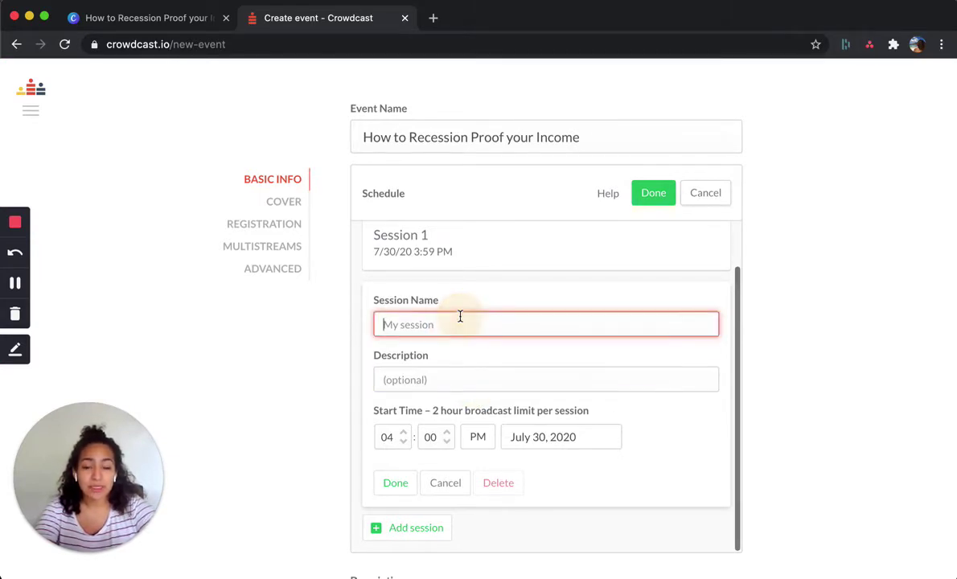
click(504, 480)
scroll(483, 314, up, 2)
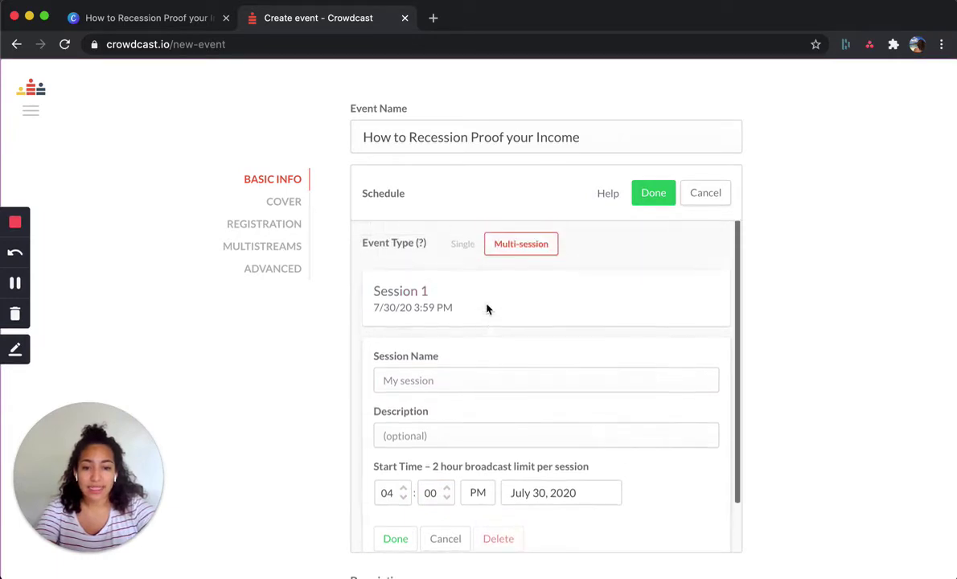
click(463, 246)
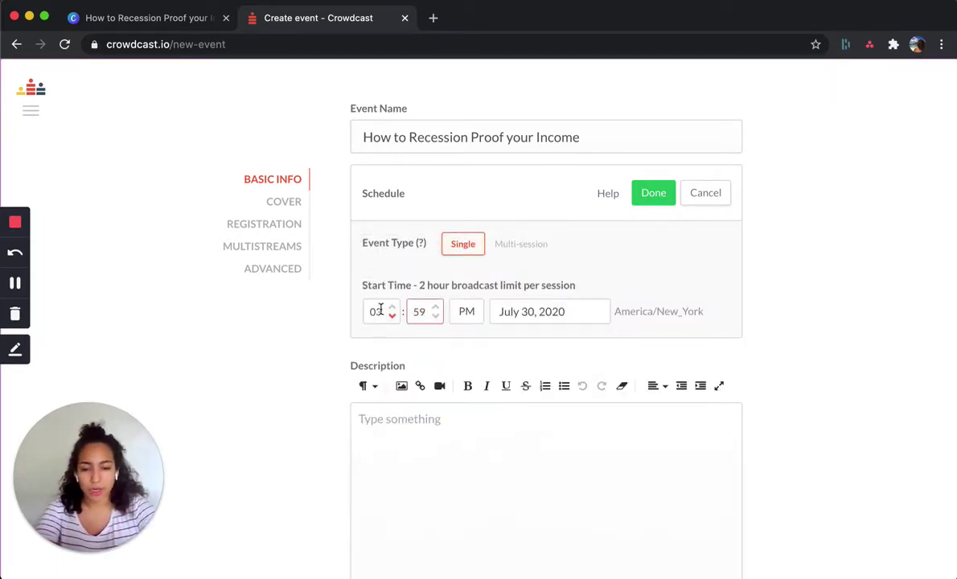
- Schedule the single-session event for August 3, 2020 at 7:00 PM
click(545, 316)
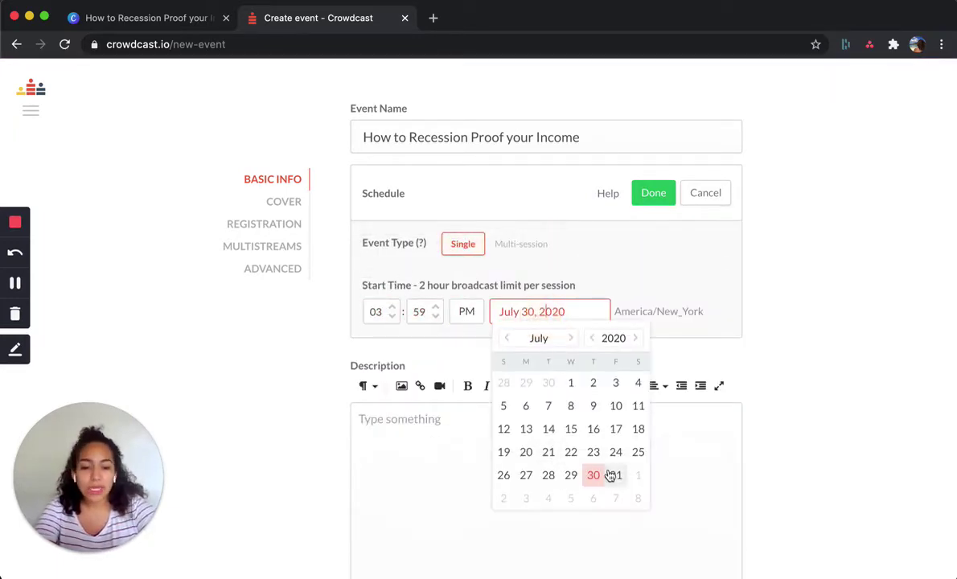
click(525, 499)
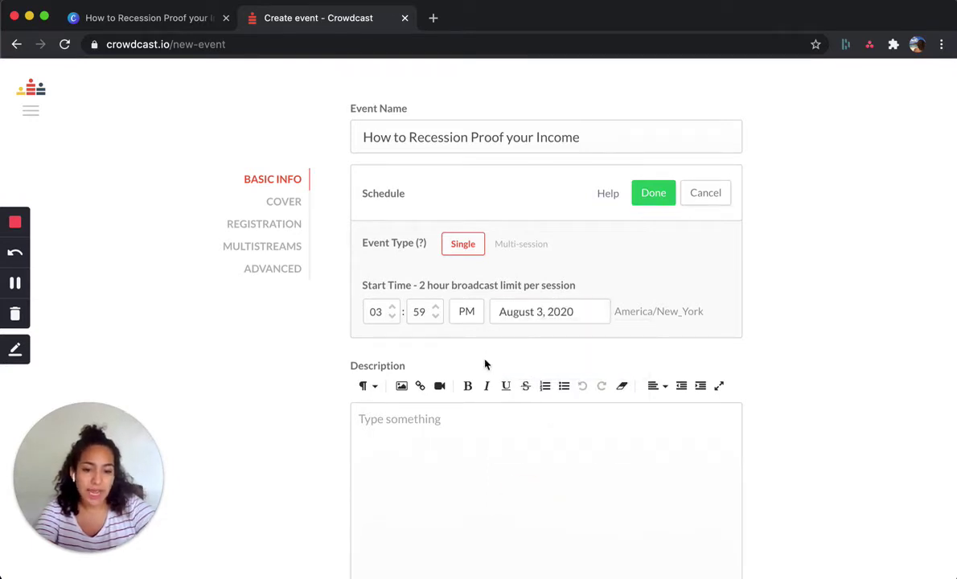
click(359, 313)
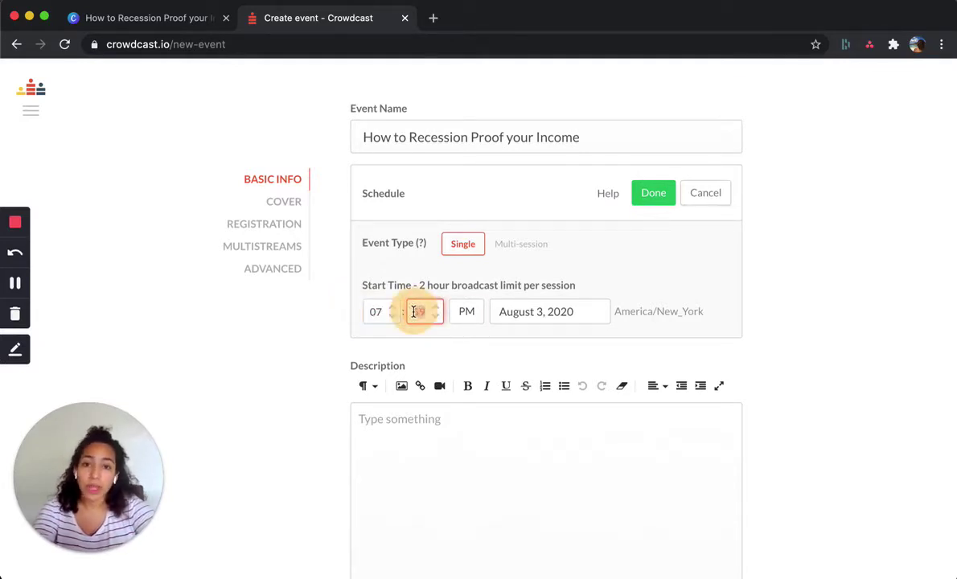
click(257, 345)
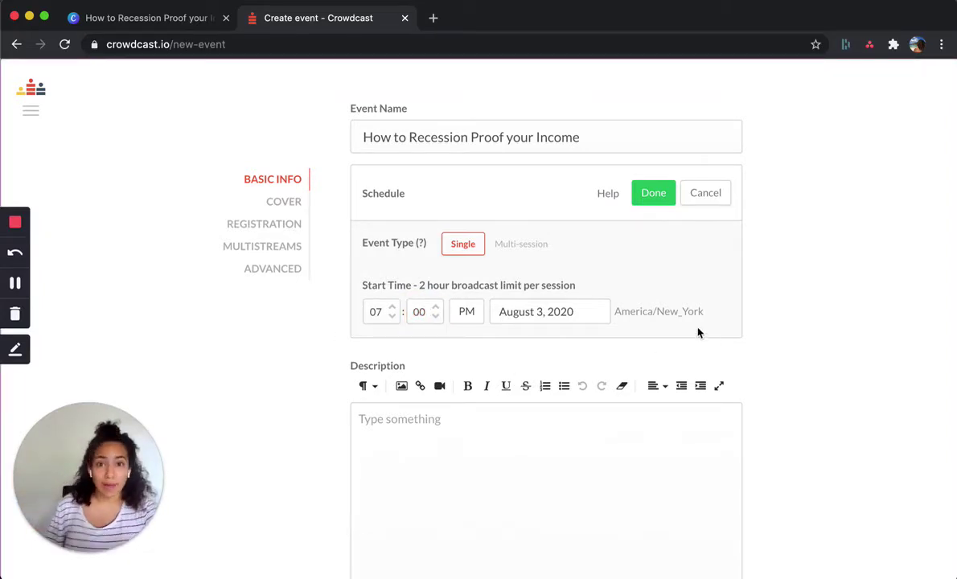
- Paste the workshop write-up copied from Notes into the event Description
scroll(474, 431, down, 2)
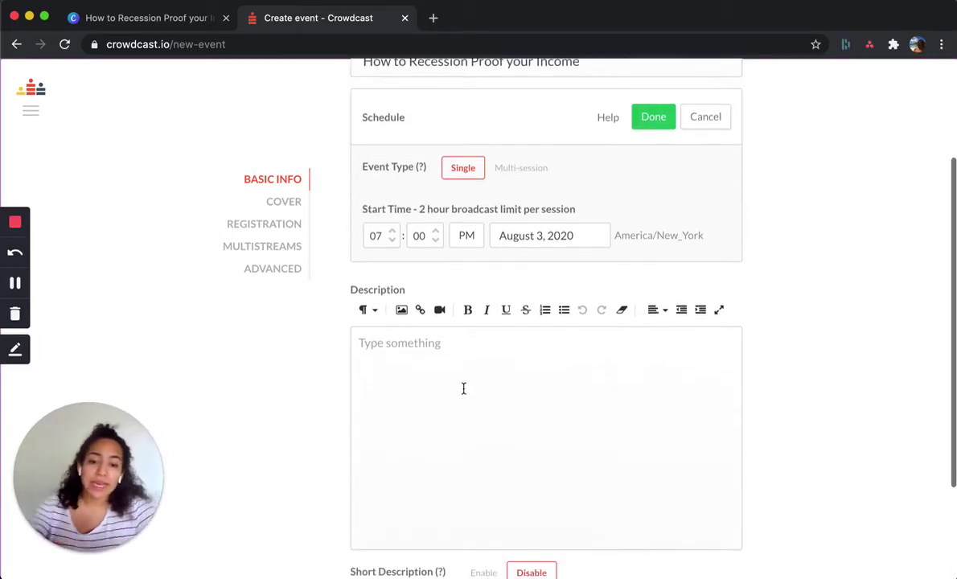
click(444, 361)
scroll(450, 324, down, 2)
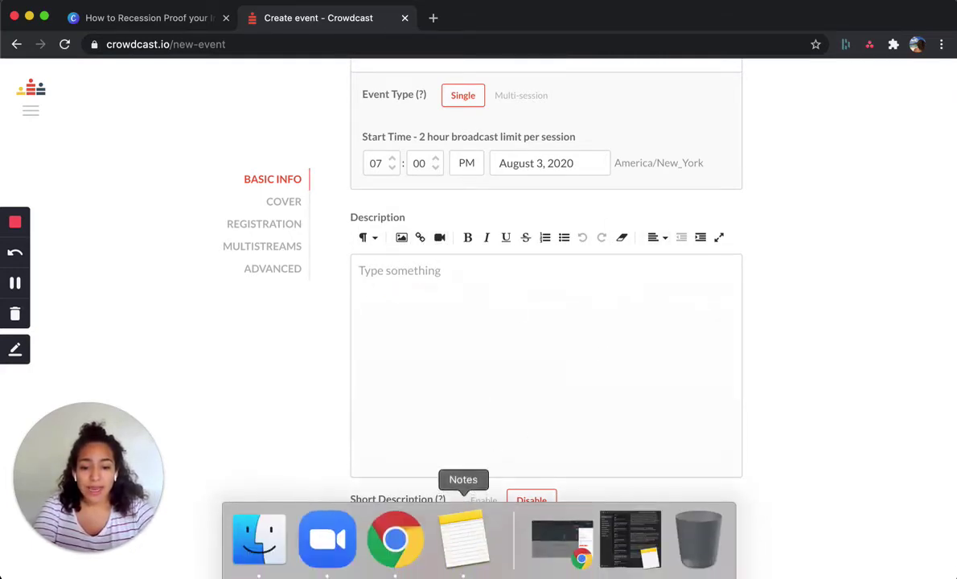
click(463, 540)
scroll(566, 357, up, 5)
key(super+a)
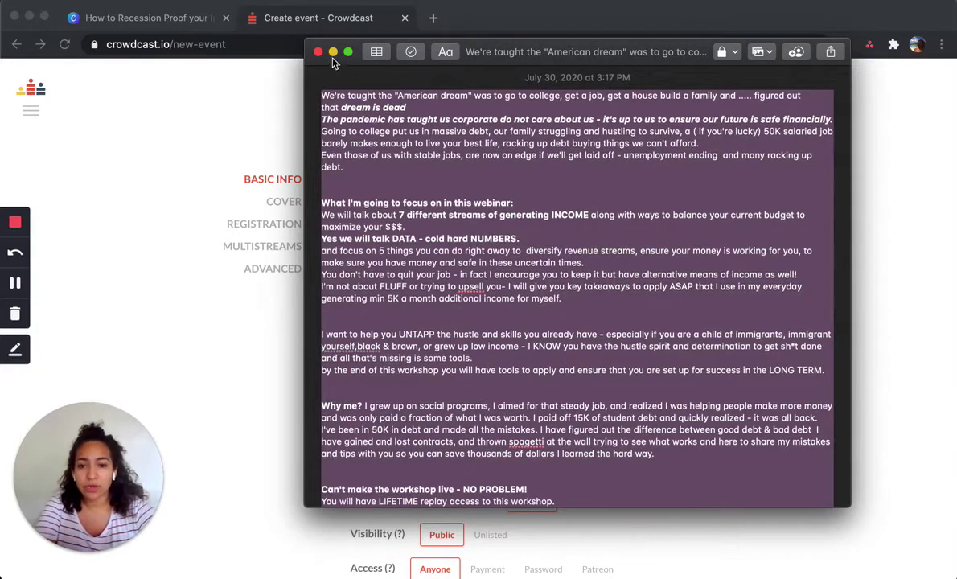
click(318, 51)
click(416, 289)
key(super+v)
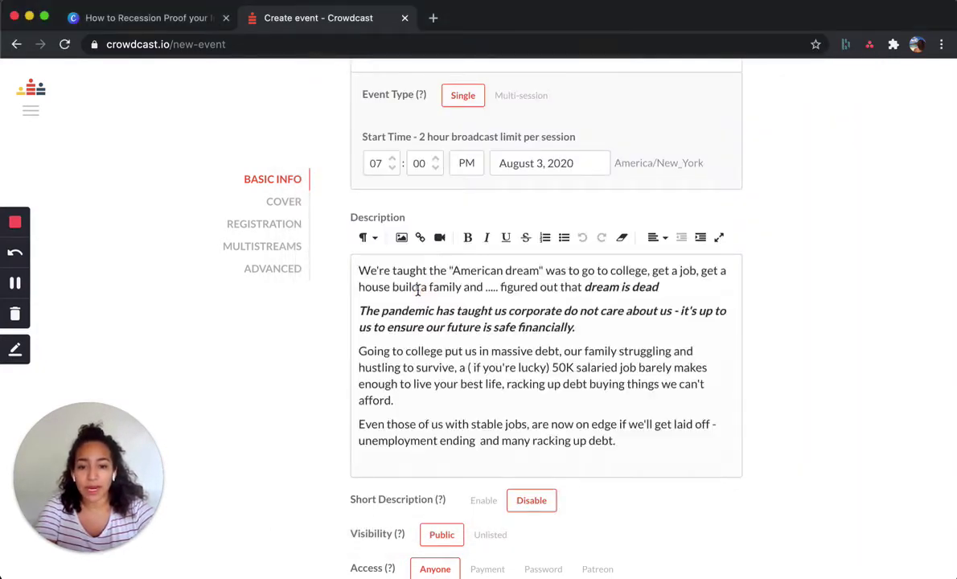
- Select the Instagram address near the end of the description
scroll(418, 289, down, 15)
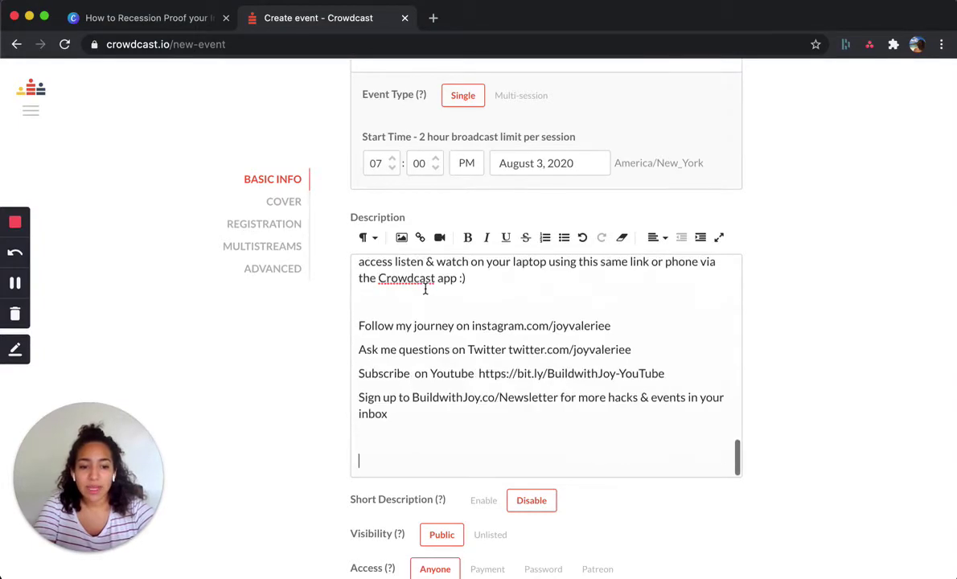
scroll(488, 402, down, 1)
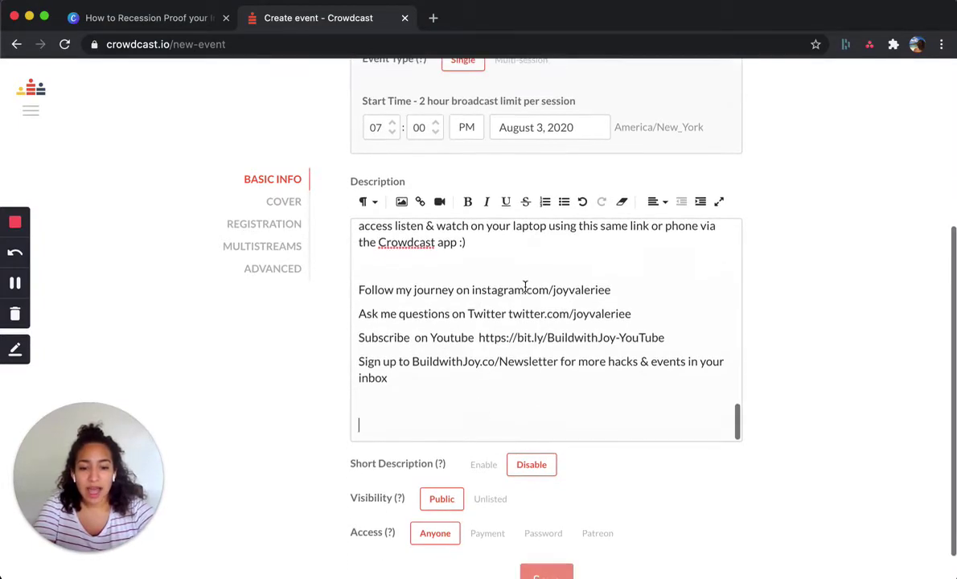
click(473, 293)
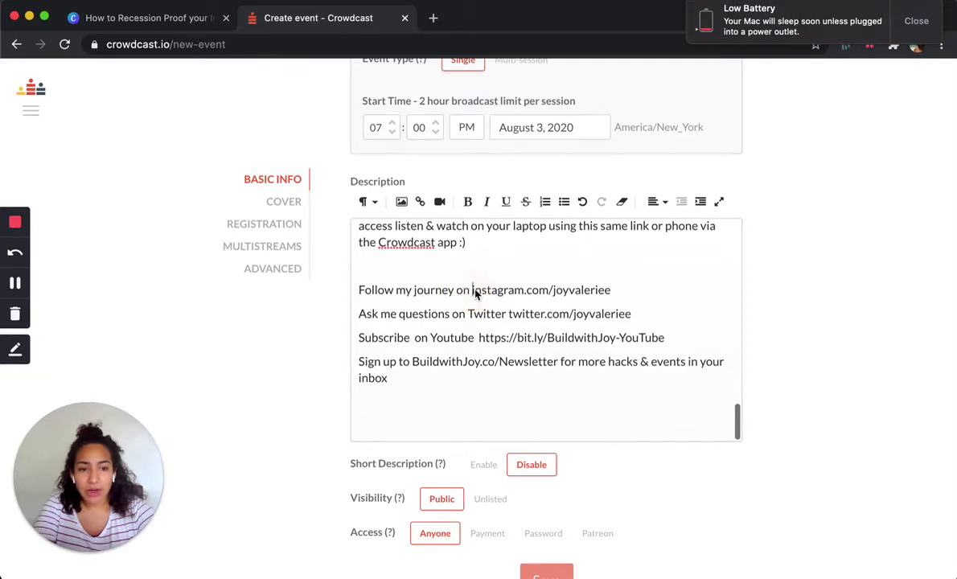
drag(500, 294, 587, 297)
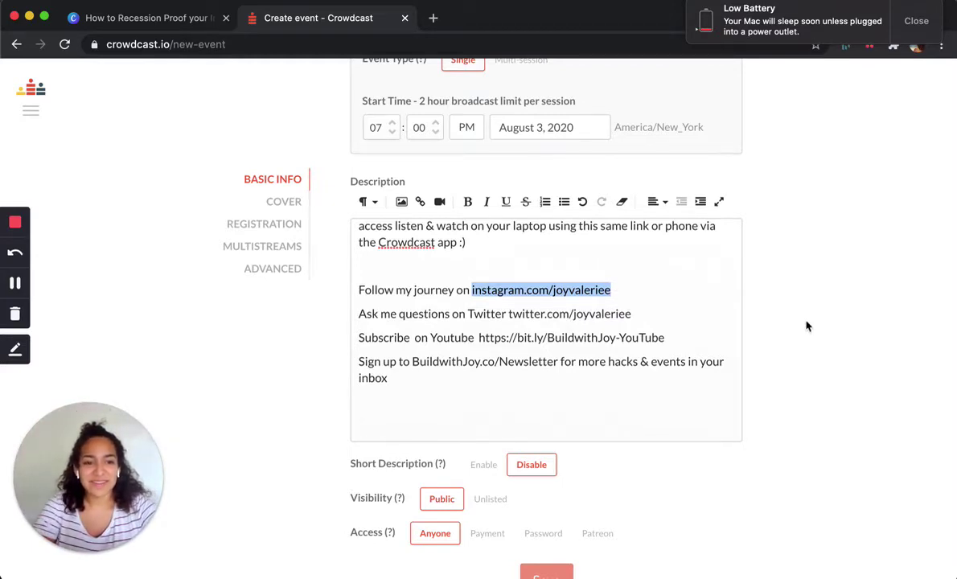
- Turn the Instagram address into a link that opens in a new tab
click(613, 291)
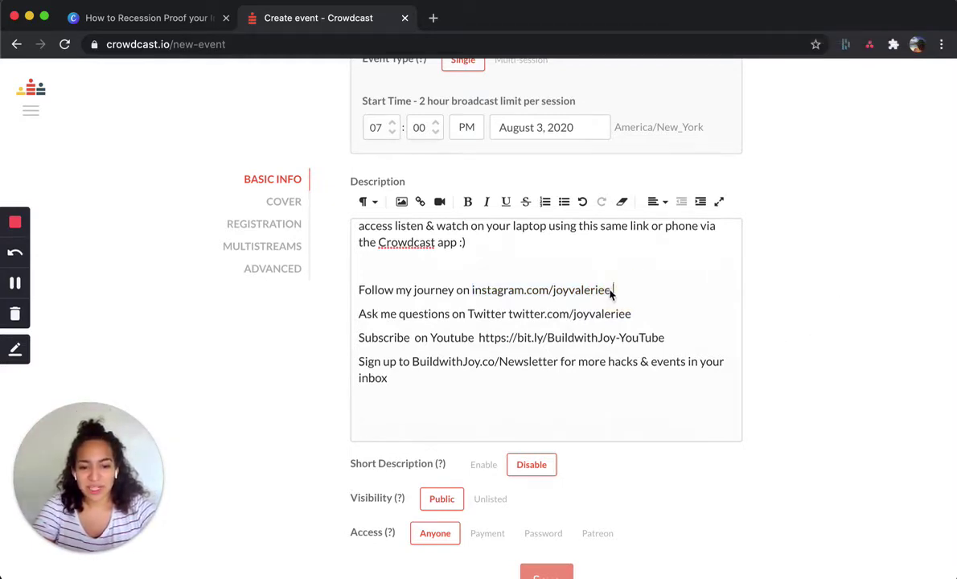
drag(612, 291, 472, 294)
key(super+c)
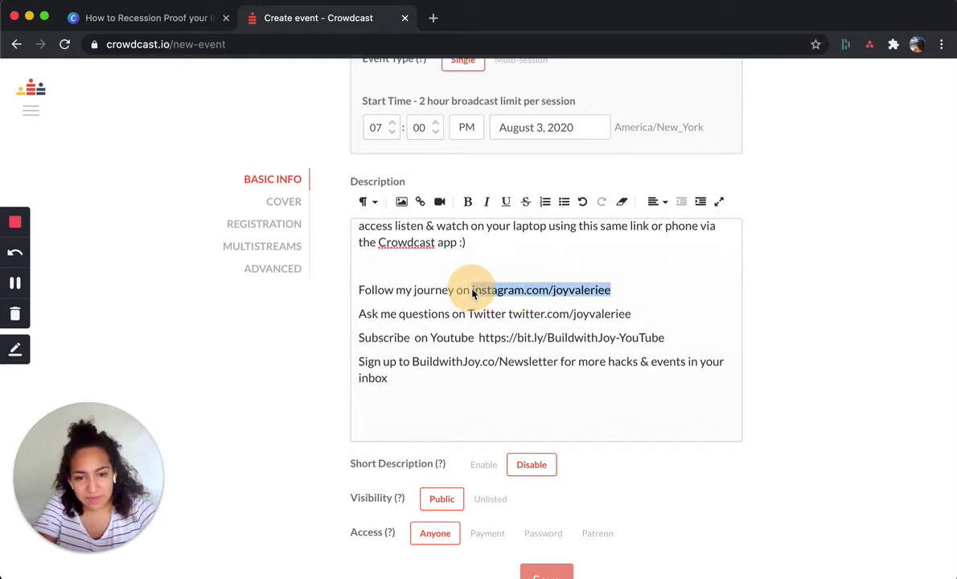
click(420, 204)
key(super+v)
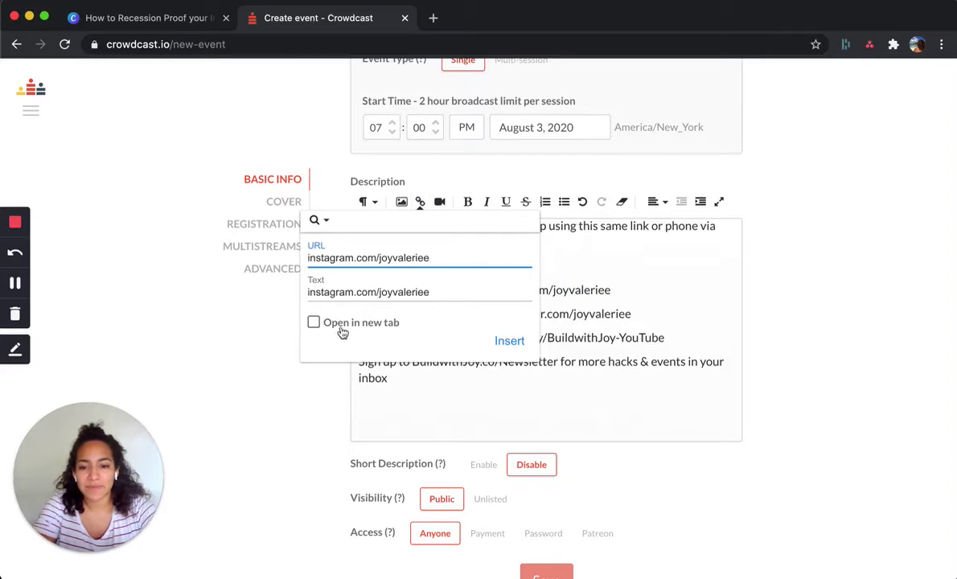
click(314, 322)
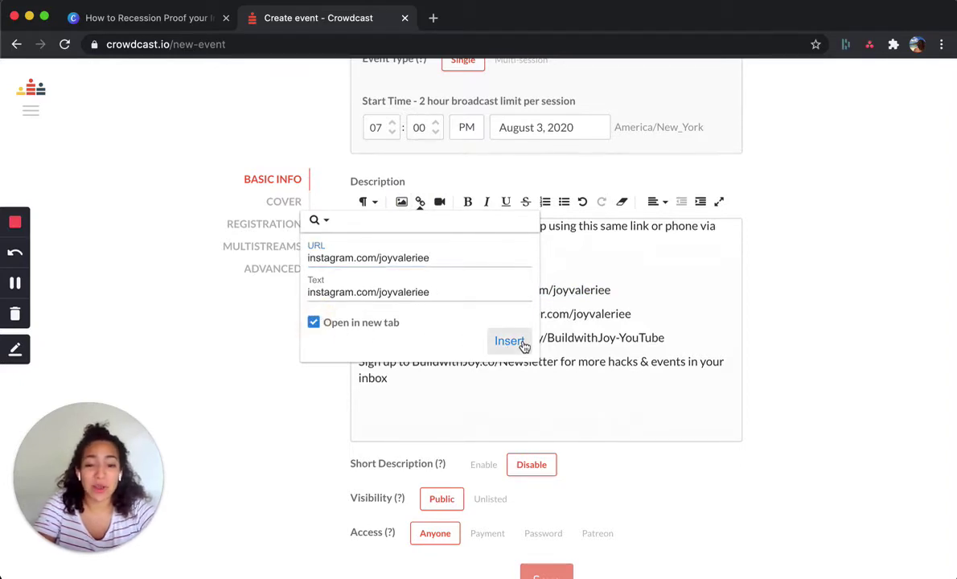
click(497, 343)
- Turn the Twitter address into a link that opens in a new tab
drag(646, 311, 512, 314)
key(super+c)
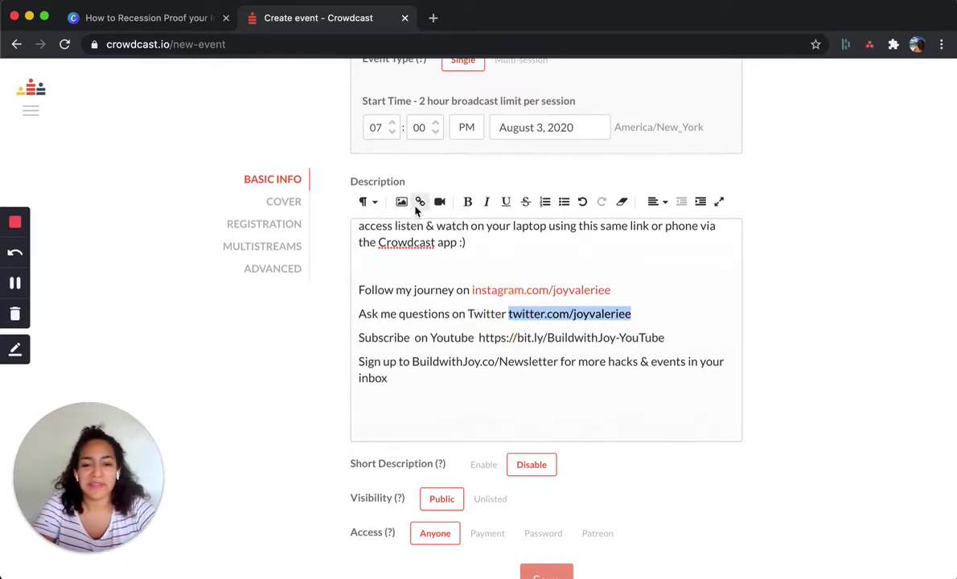
click(424, 201)
key(super+v)
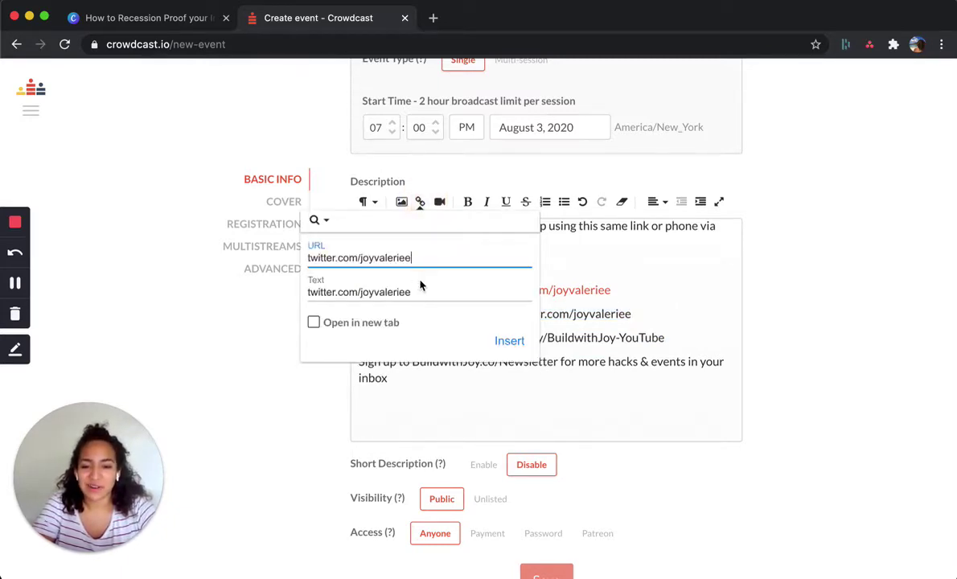
click(315, 323)
click(510, 341)
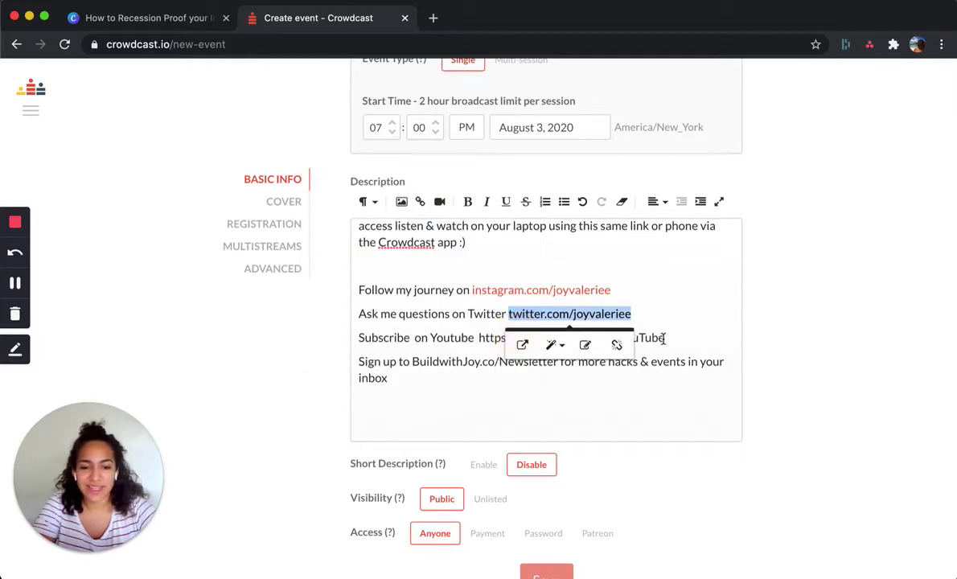
- Link the YouTube address on the Subscribe line, opening in a new tab
click(671, 337)
drag(628, 338, 480, 337)
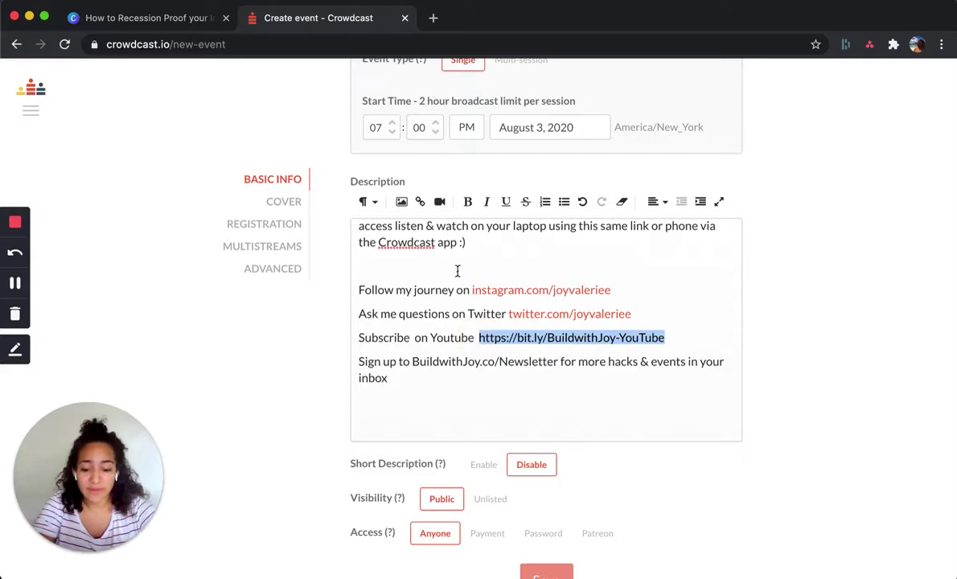
click(419, 201)
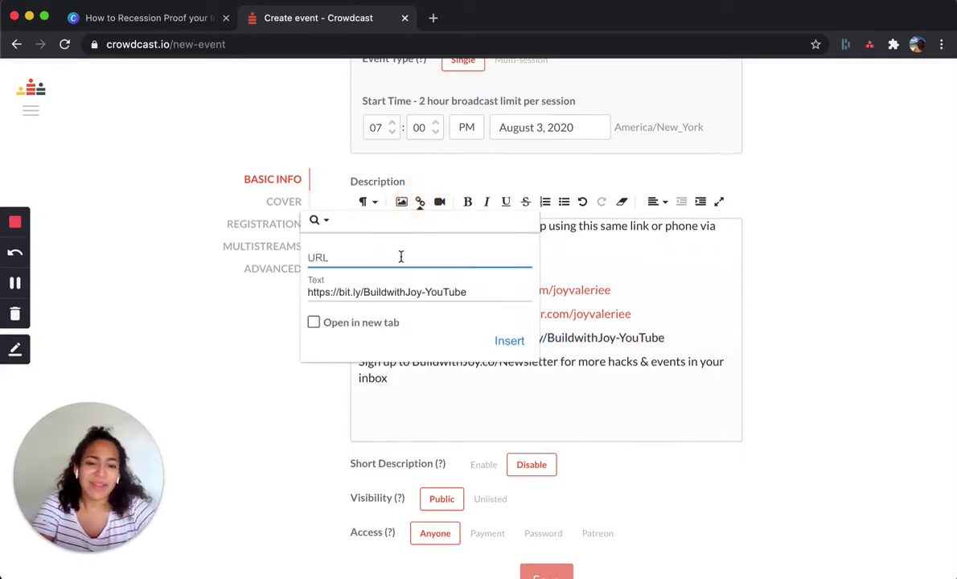
text(https://bit.ly/BuildwithJoy-YouTube)
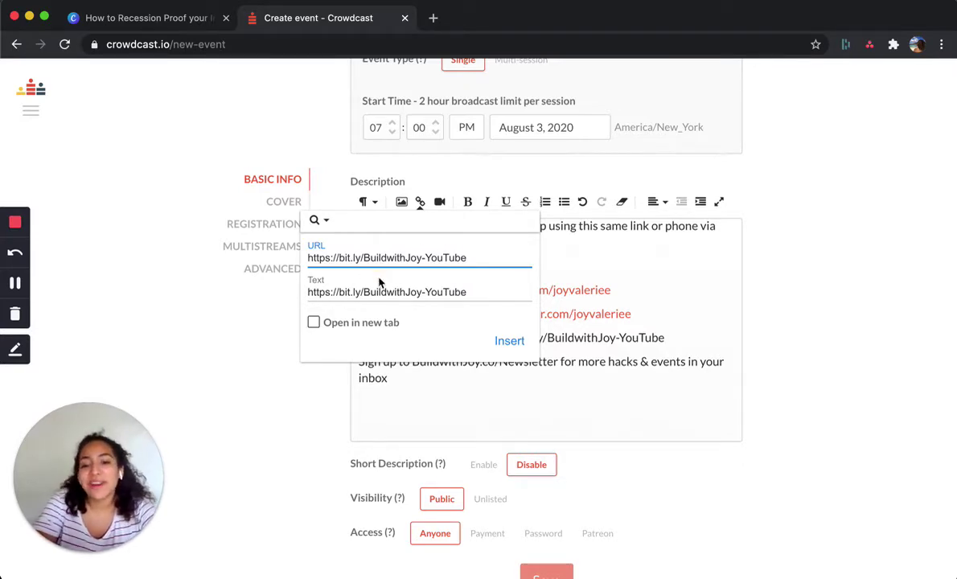
click(313, 321)
click(654, 274)
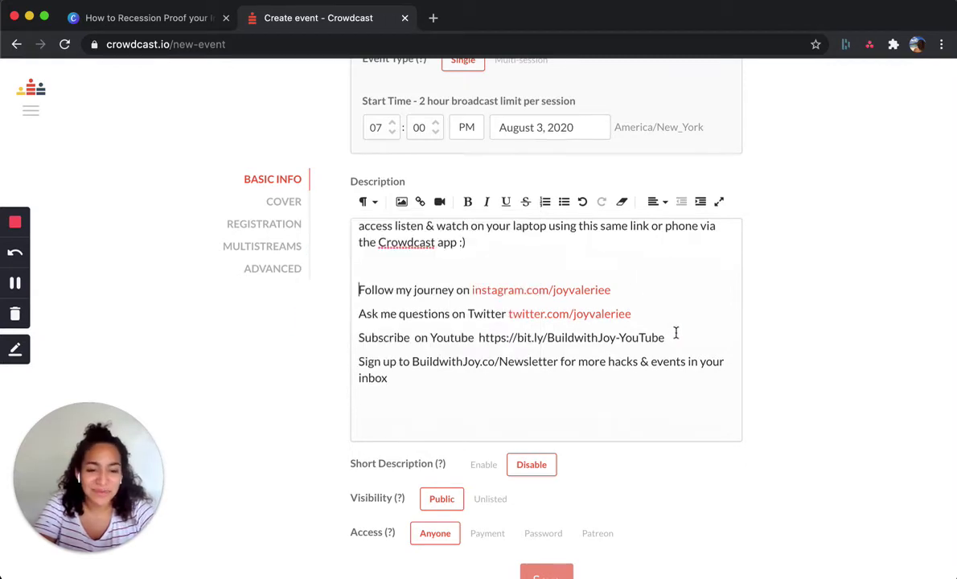
drag(674, 335, 450, 325)
key(super+c)
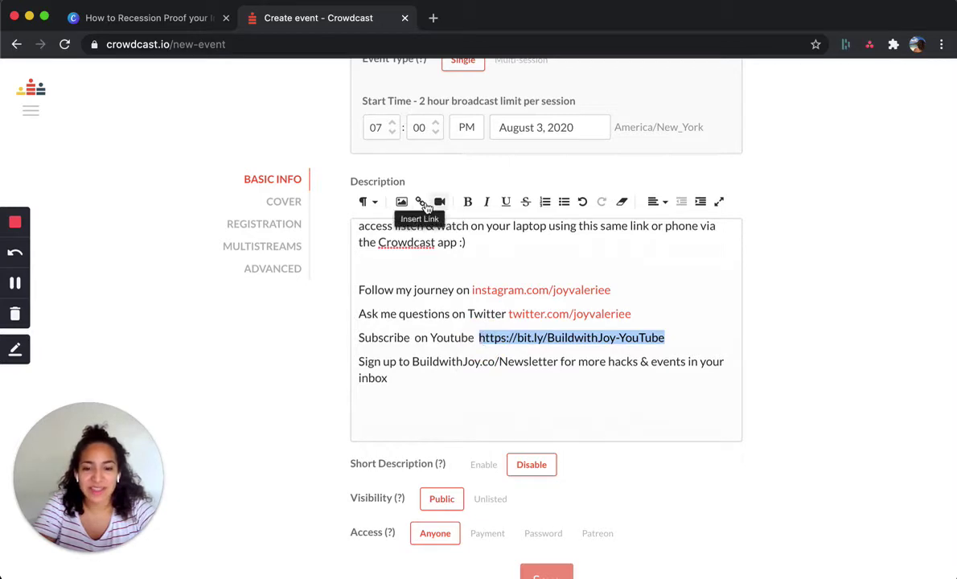
click(420, 201)
key(super+v)
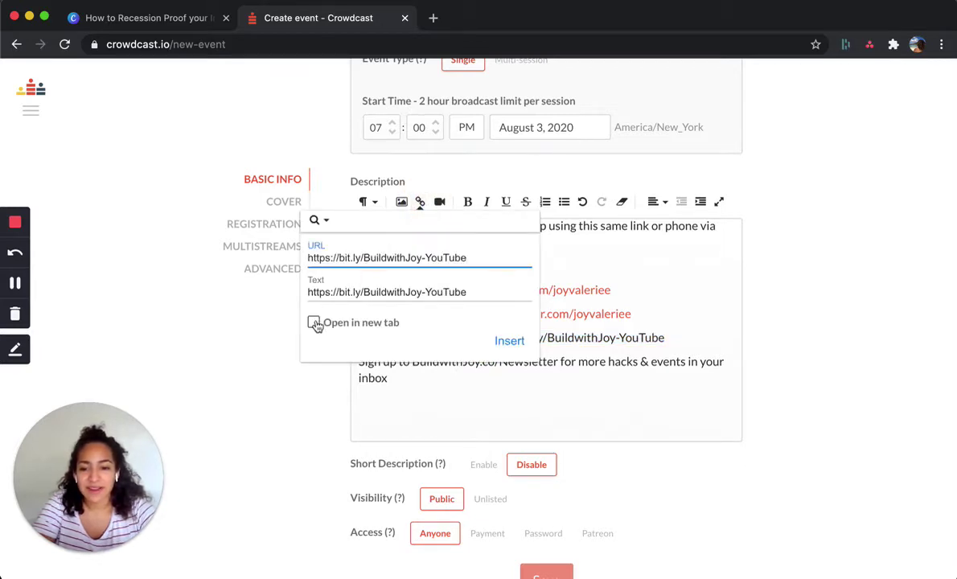
click(313, 322)
click(510, 341)
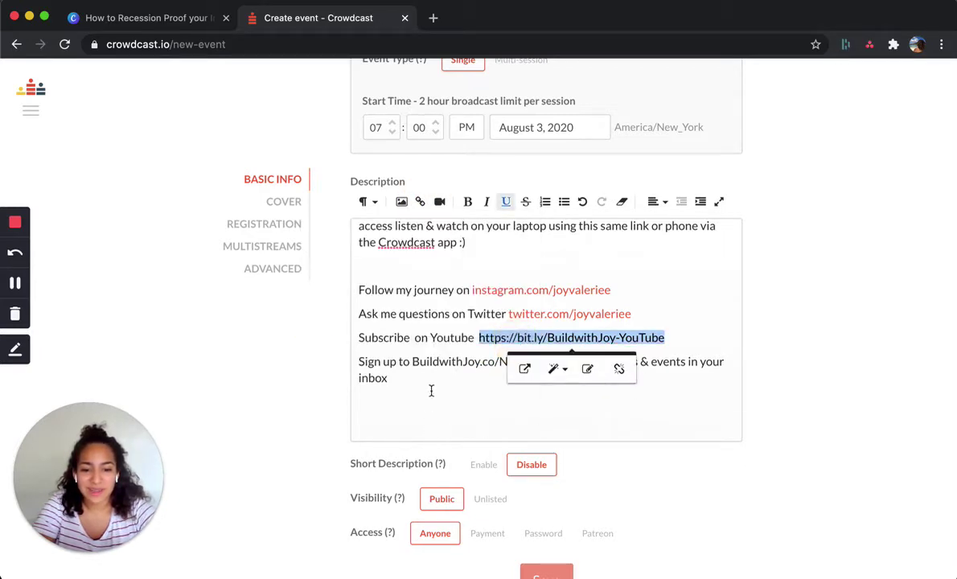
- Link BuildwithJoy.co/Newsletter so it opens in a new tab
click(419, 363)
click(413, 362)
drag(540, 362, 412, 360)
key(super+c)
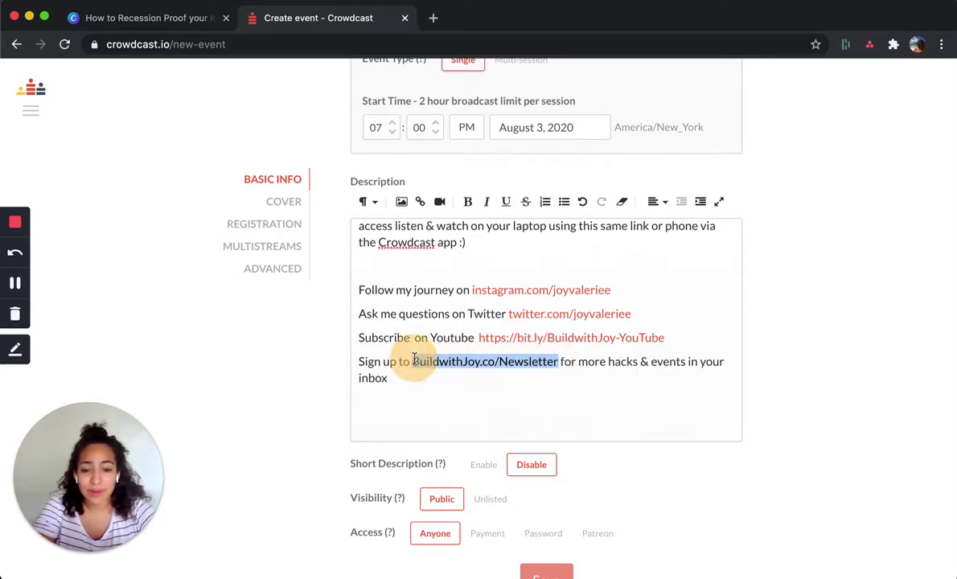
click(419, 202)
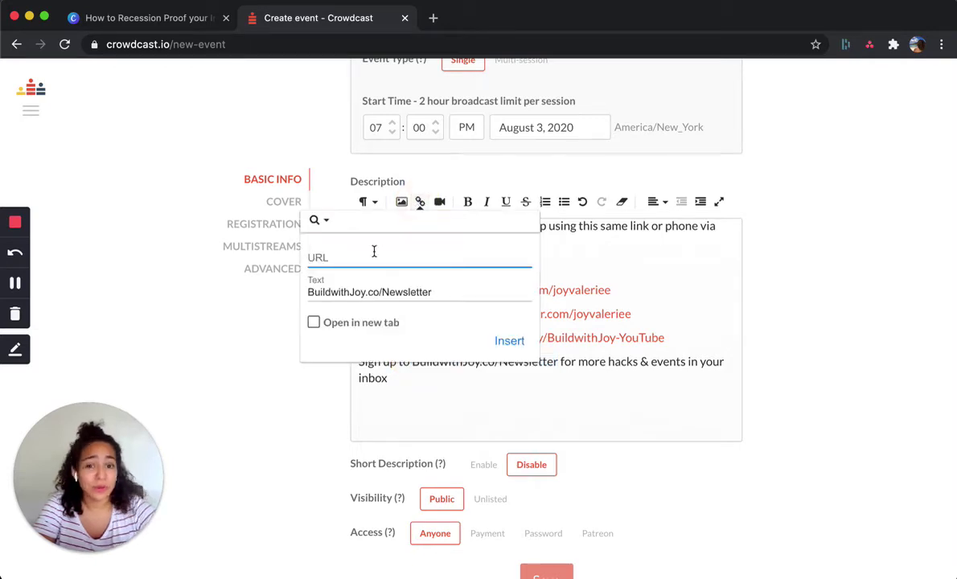
key(super+v)
click(313, 322)
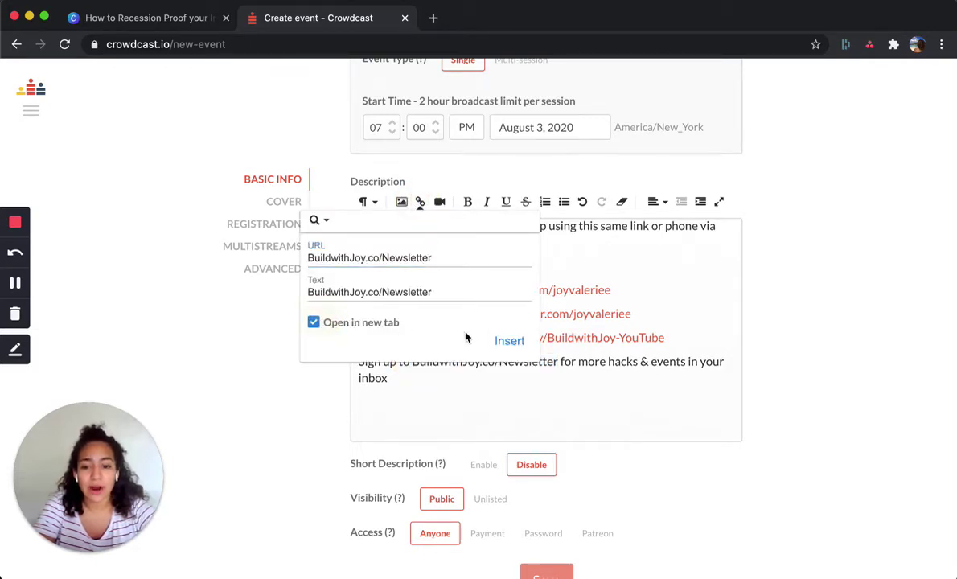
click(508, 340)
click(598, 414)
scroll(595, 410, down, 1)
- Enable Short Description and type the opening sentence about key ways and tools
click(483, 434)
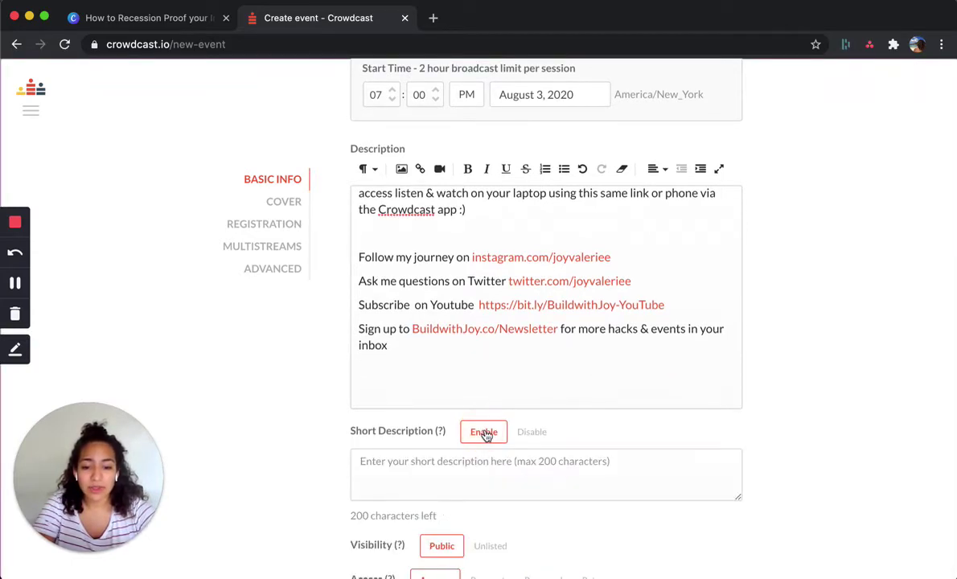
click(497, 476)
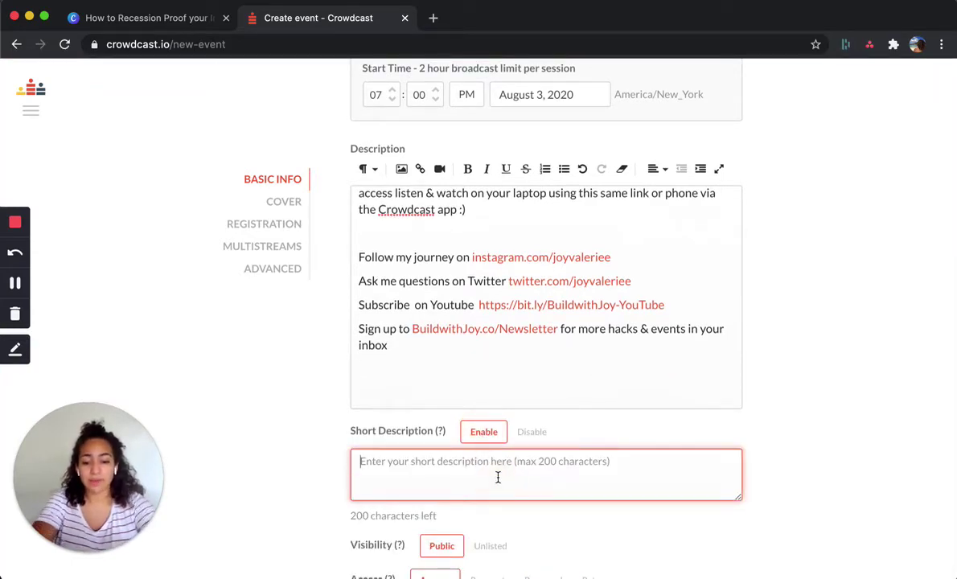
text(HOw)
key(BackSpace)
key(BackSpace)
text(ow)
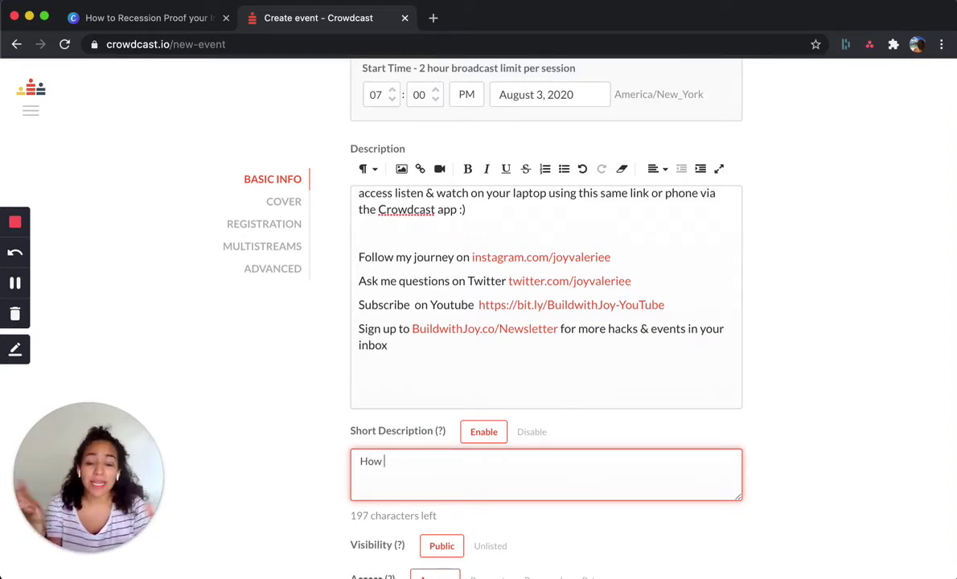
key(BackSpace)
key(BackSpace)
key(BackSpace)
text(I will go over )
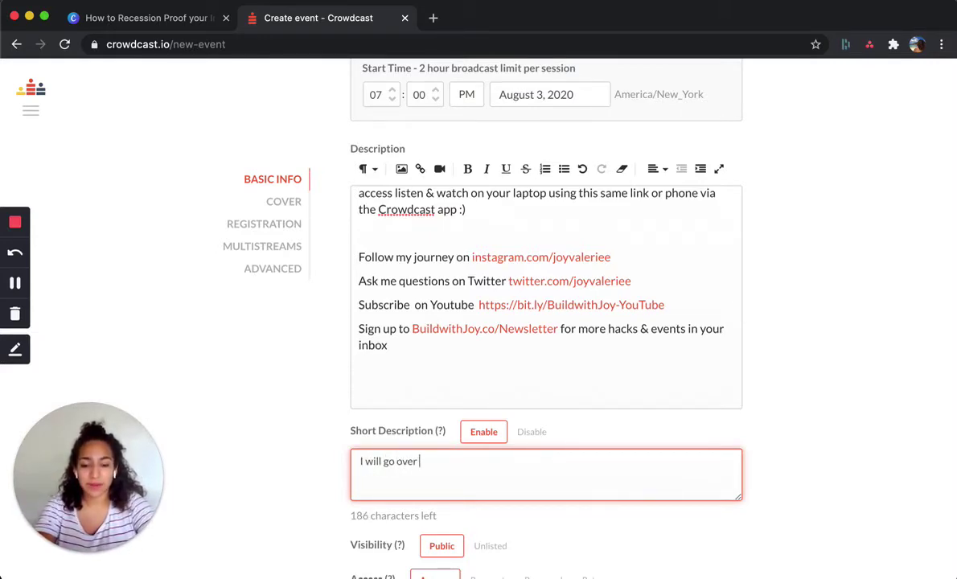
text(key ways tha)
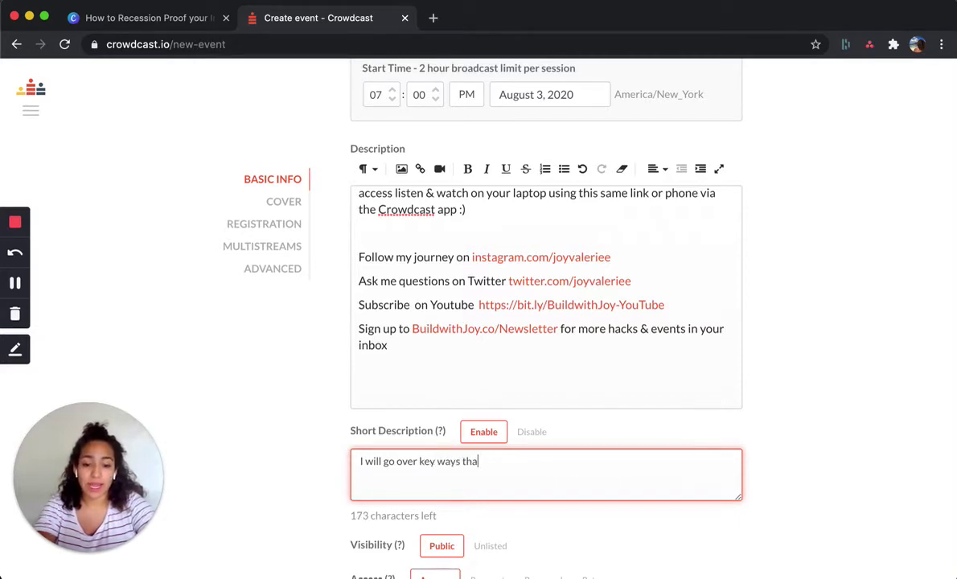
key(BackSpace)
key(BackSpace)
key(BackSpace)
text(and give yo)
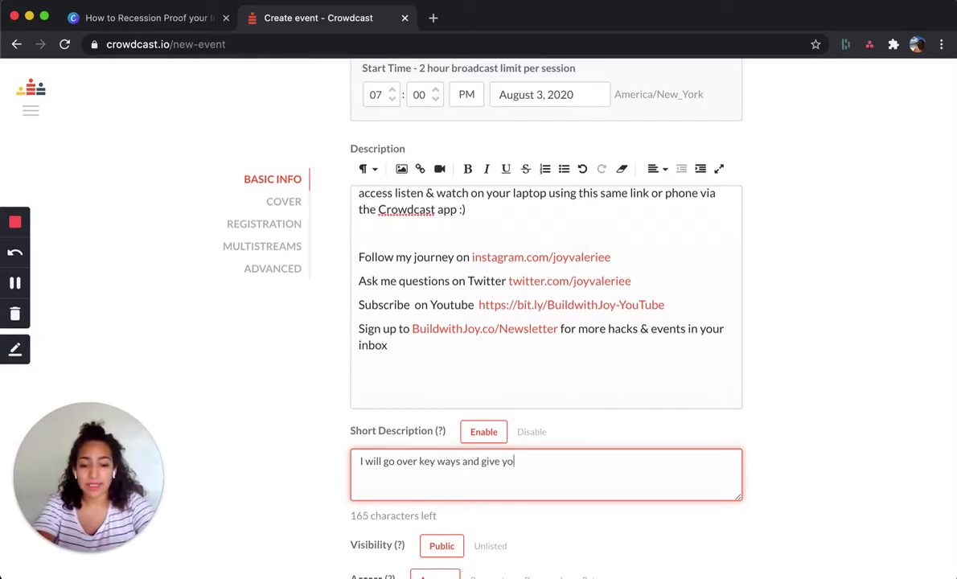
text(u the tools to m)
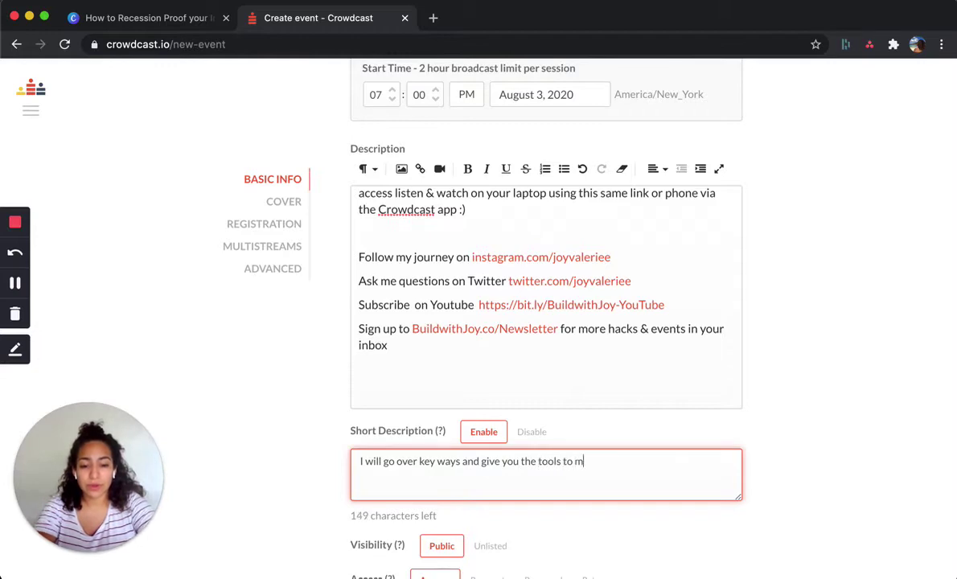
text(ake a)
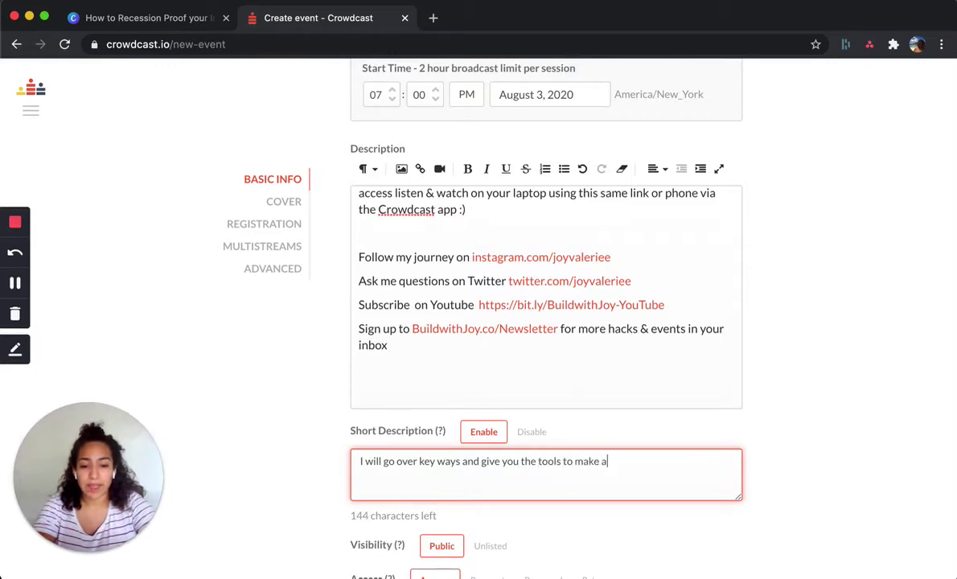
text(n efficent and actionabl)
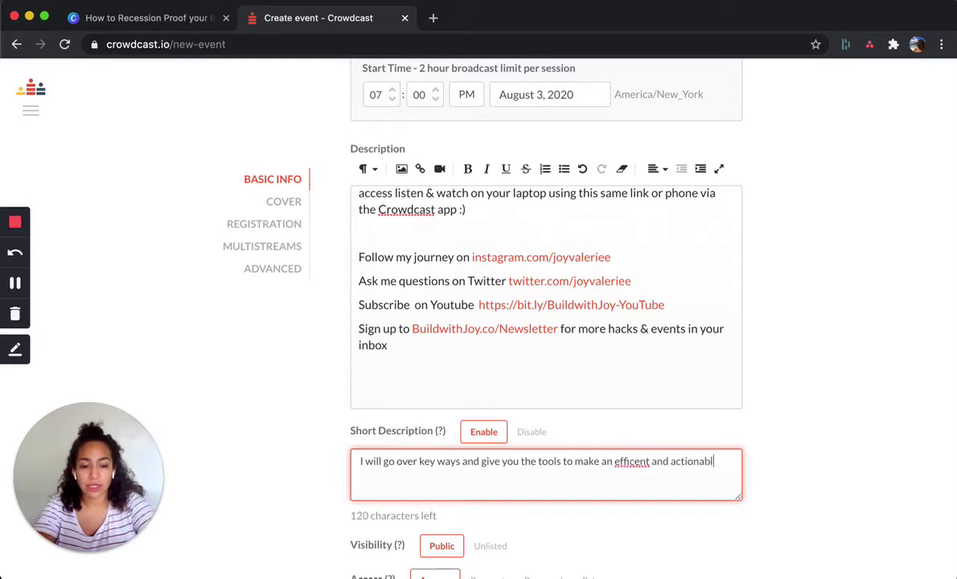
text(e personal bu)
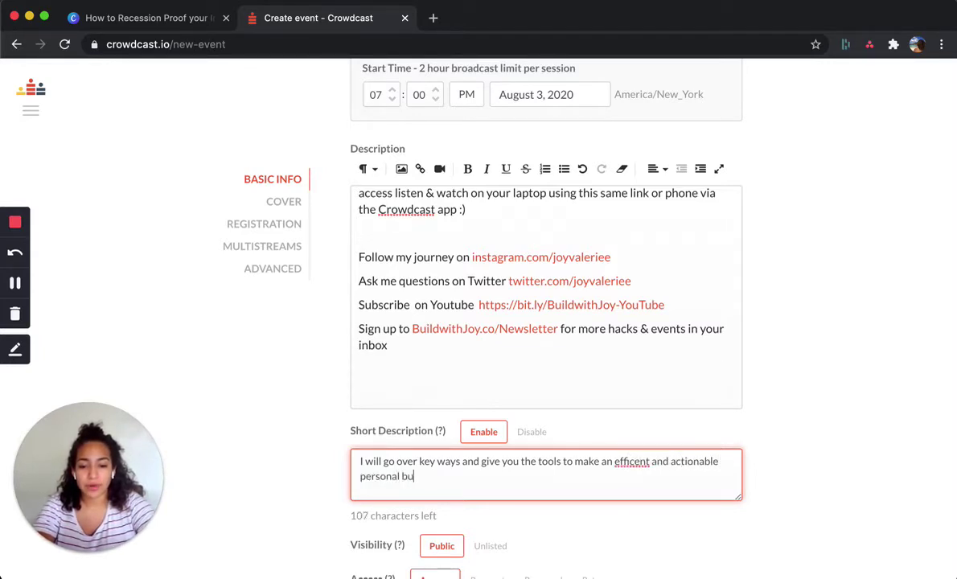
text(dget, diversify)
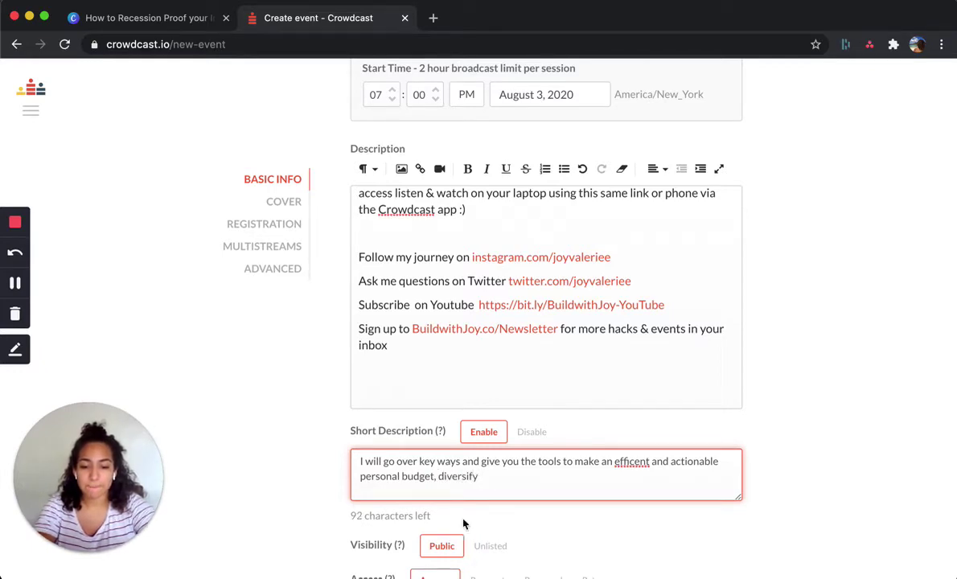
- Rework the summary around diversifying income and side hustles, trimming it to end with '$$$'
drag(438, 476, 487, 478)
key(BackSpace)
text(understand how)
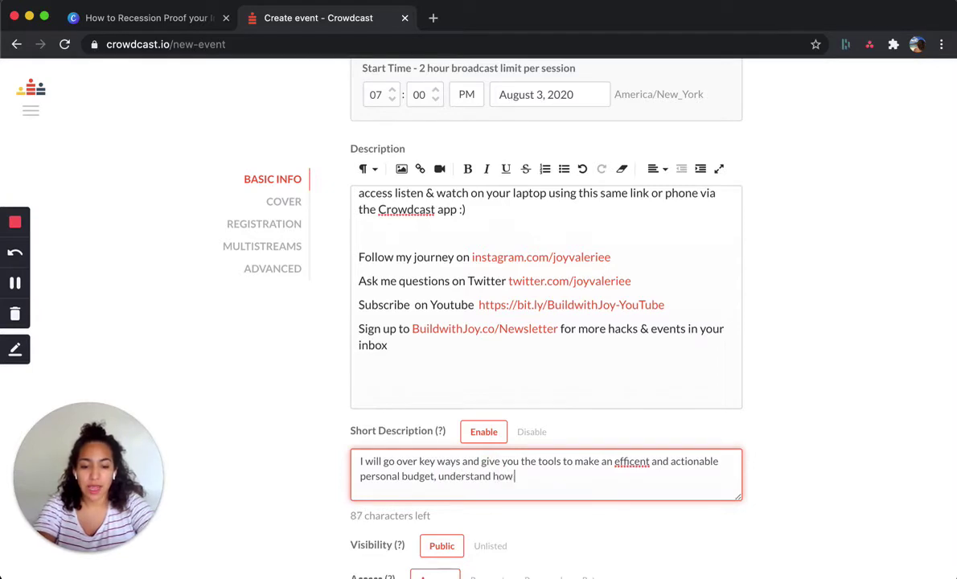
text( to diversify your i)
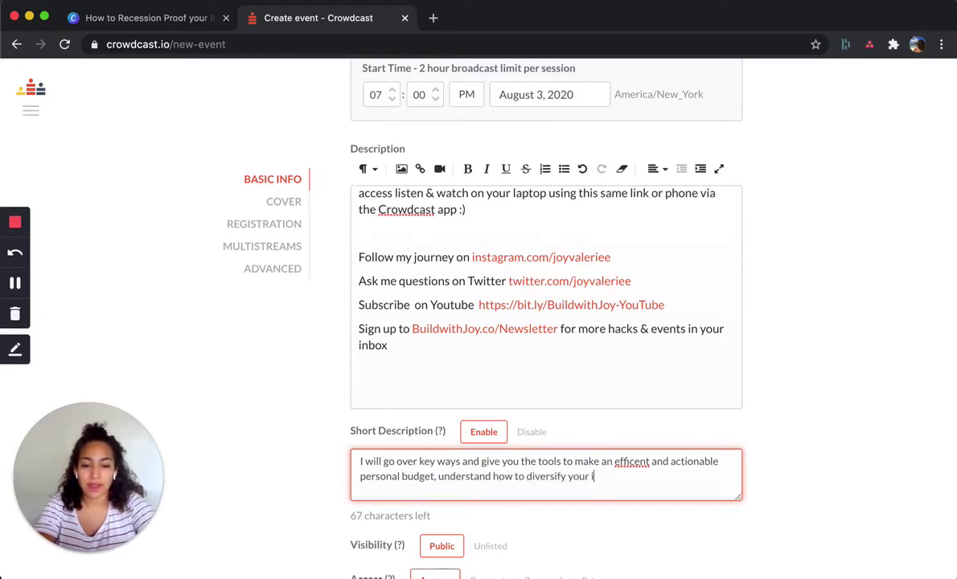
text(ncome streams)
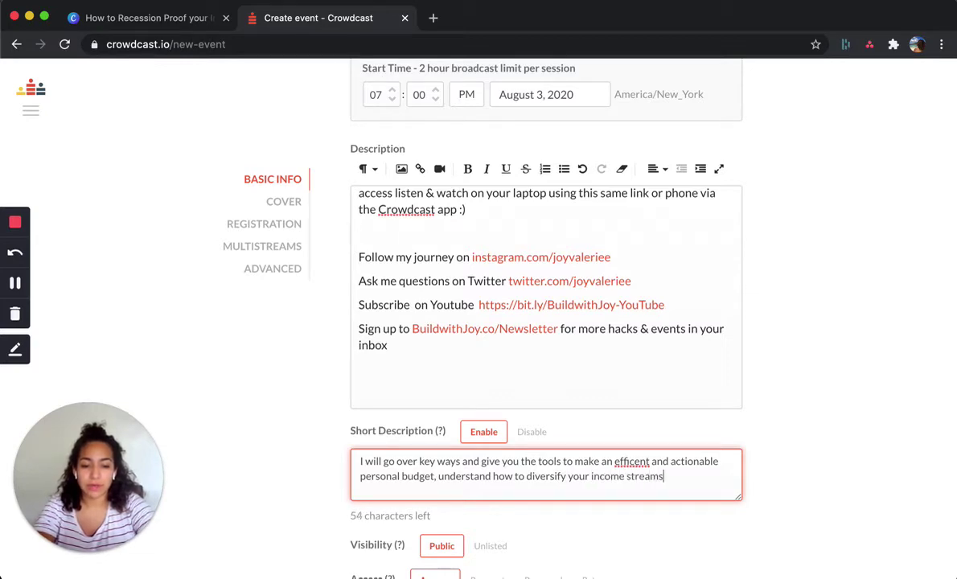
text(, turn your skills )
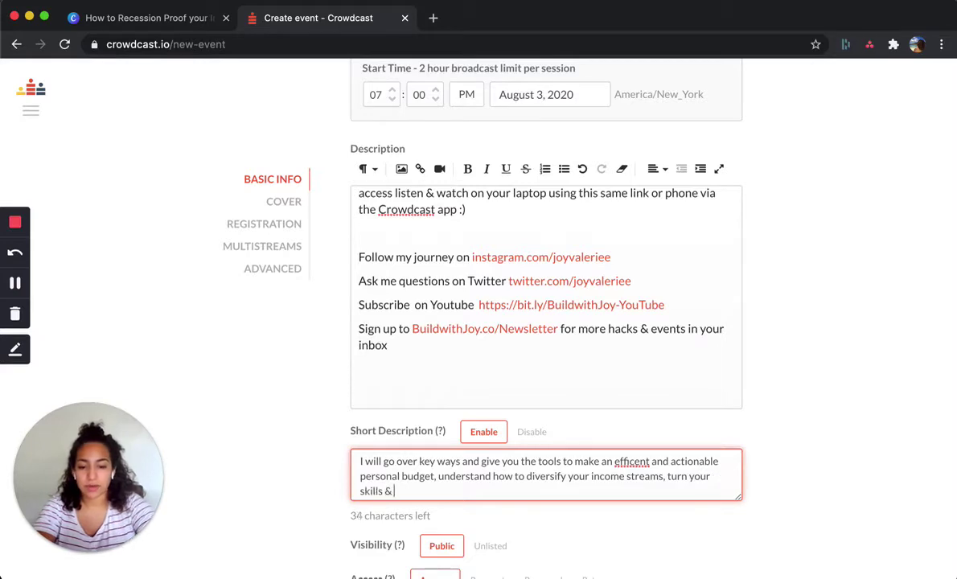
text(& life expereience)
text(iences)
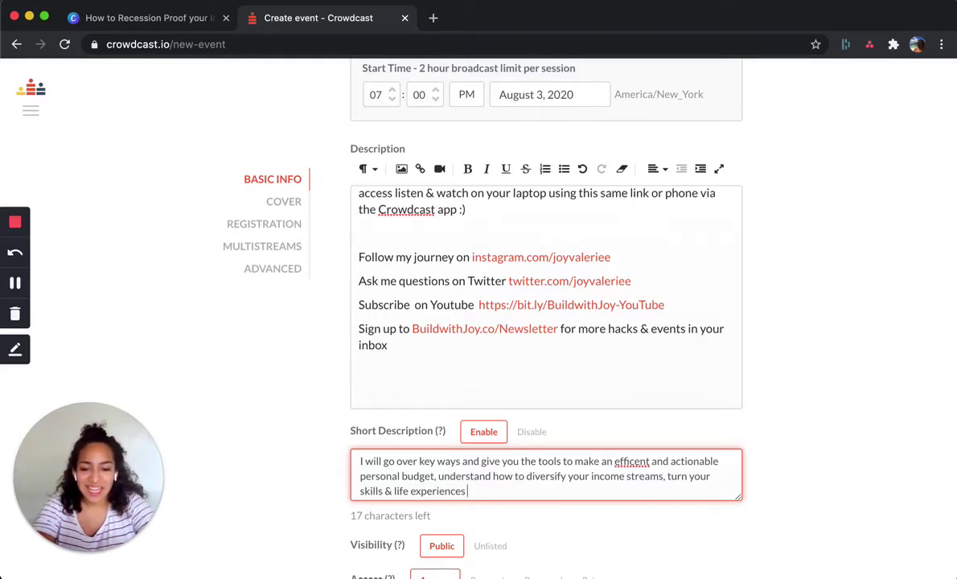
text( into)
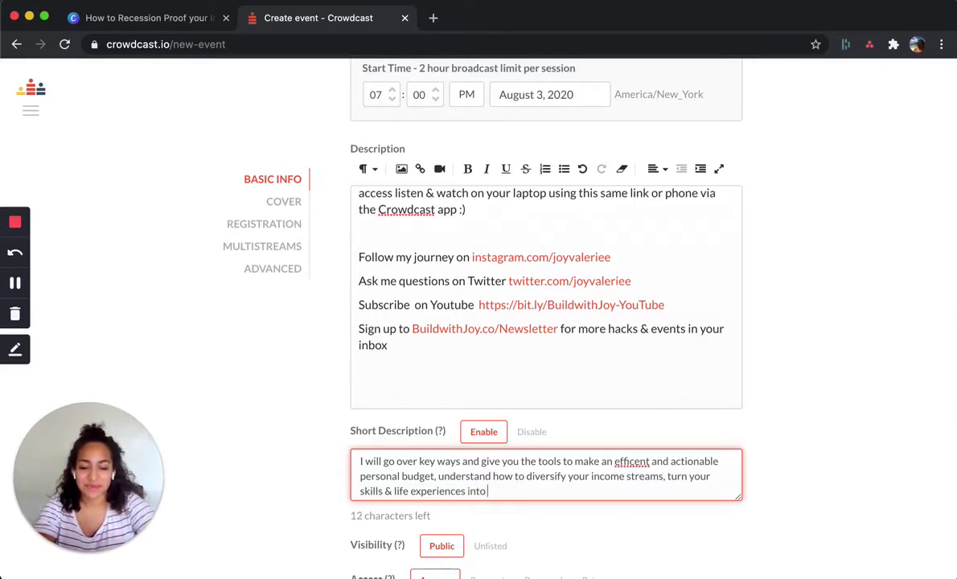
text( side hustl)
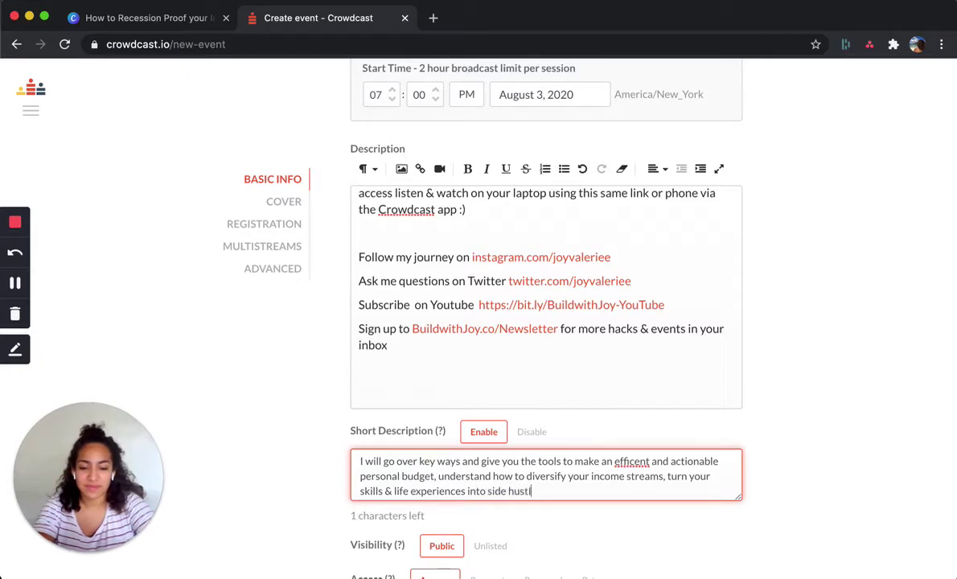
text(es to keep)
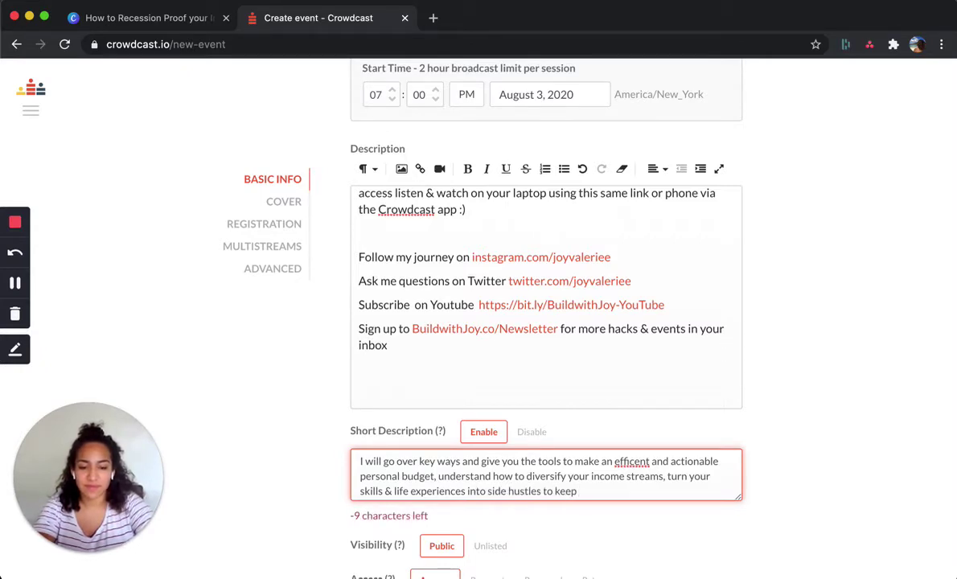
key(BackSpace)
key(BackSpace)
key(BackSpace)
key(BackSpace)
key(BackSpace)
key(BackSpace)
key(BackSpace)
key(BackSpace)
key(BackSpace)
key(BackSpace)
key(BackSpace)
key(BackSpace)
key(BackSpace)
key(BackSpace)
key(BackSpace)
key(BackSpace)
key(BackSpace)
key(BackSpace)
key(BackSpace)
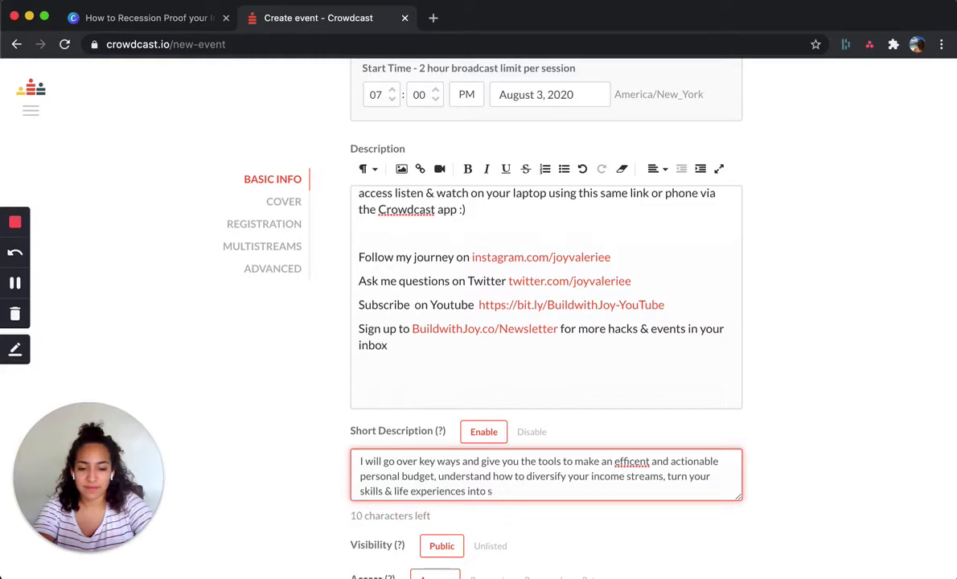
text($$$)
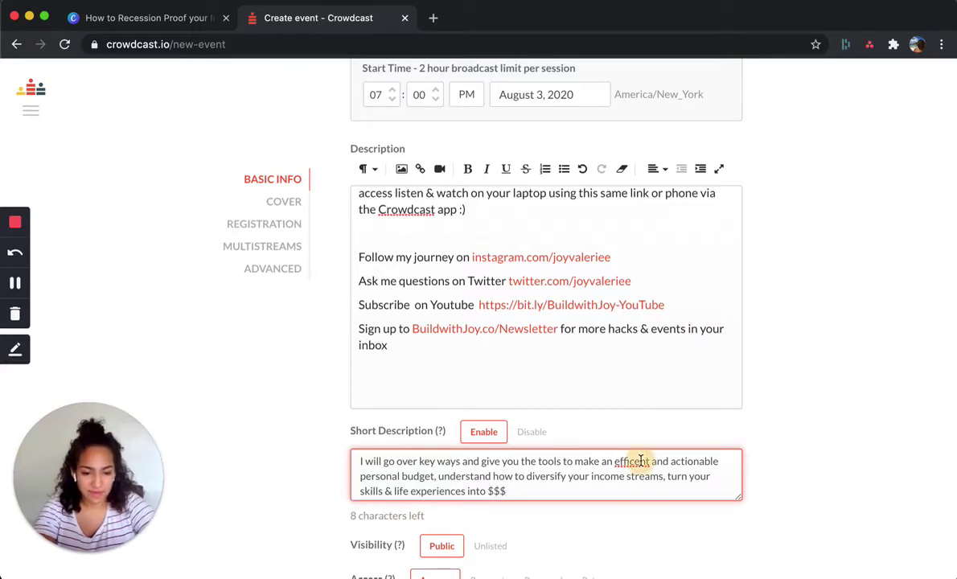
- Check spelling suggestions for 'efficent' and put the caret inside the word
right_click(631, 462)
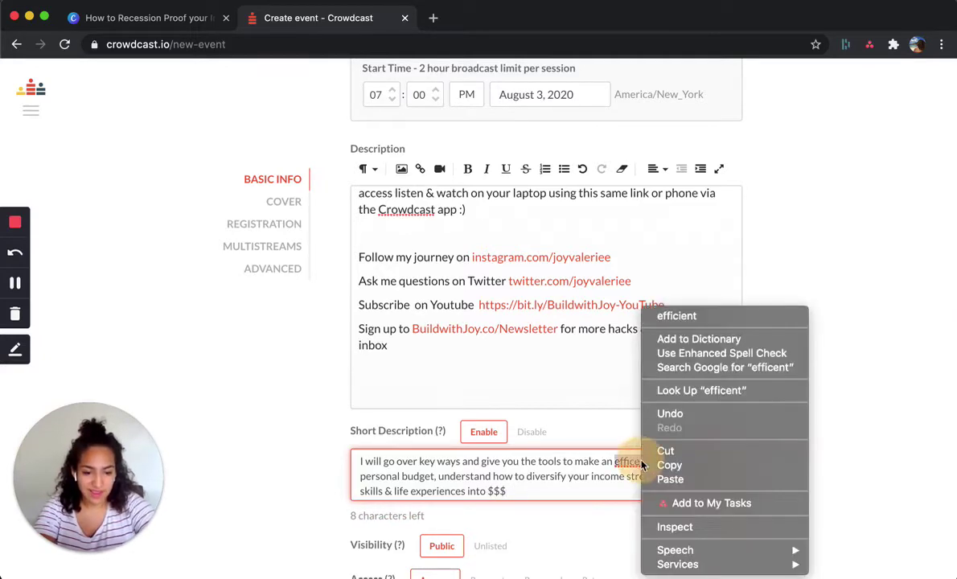
click(591, 451)
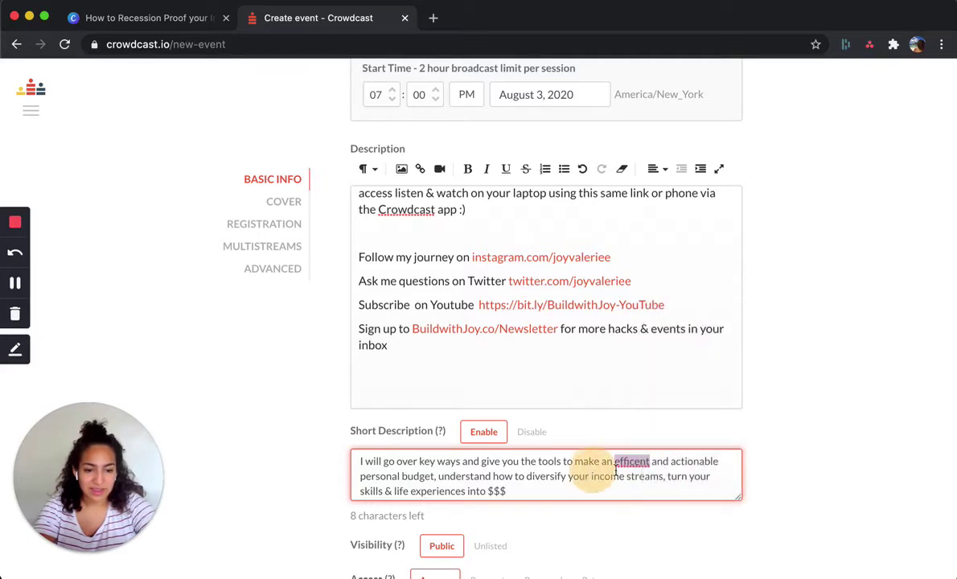
click(633, 462)
- Correct 'efficent' to 'efficient' and keep the event's visibility Public after trying Unlisted
text(i)
click(676, 475)
scroll(675, 479, down, 2)
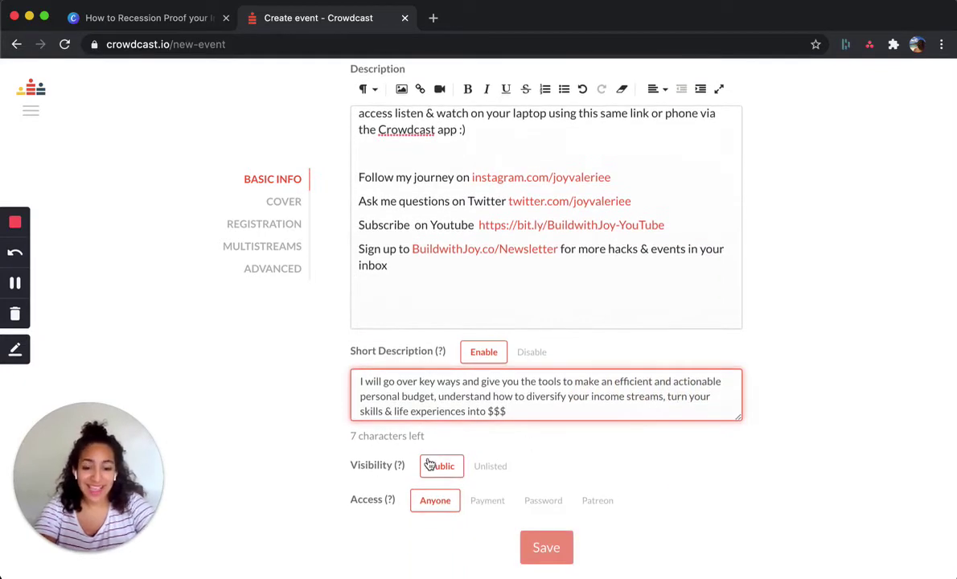
click(483, 467)
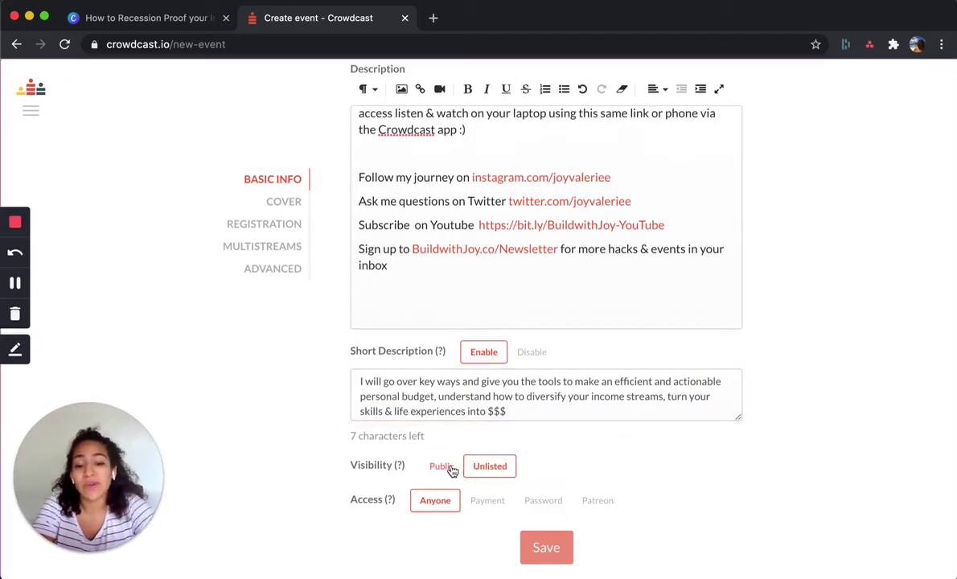
click(449, 468)
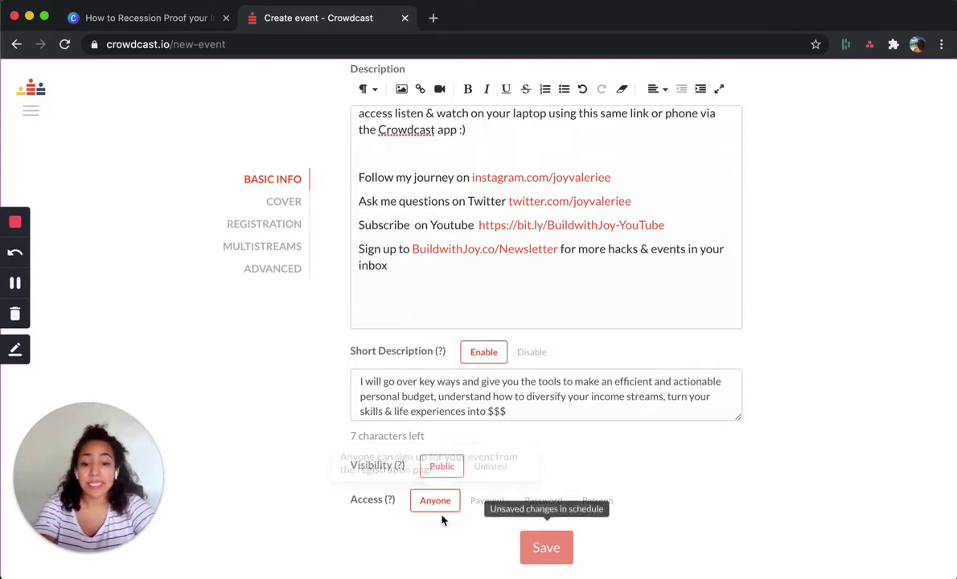
- Set event access to Payment after trying the Password and Patreon options
click(487, 500)
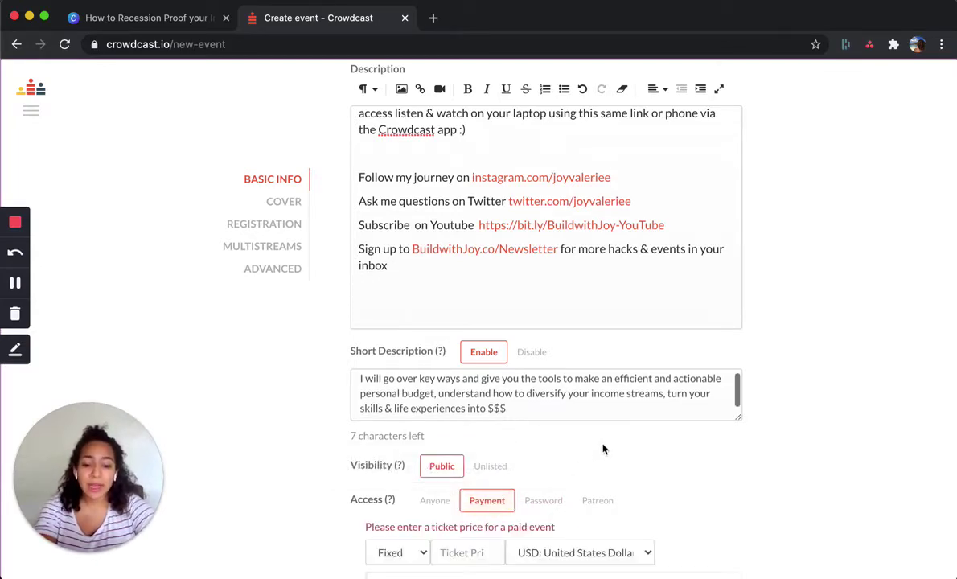
click(551, 500)
scroll(567, 492, down, 2)
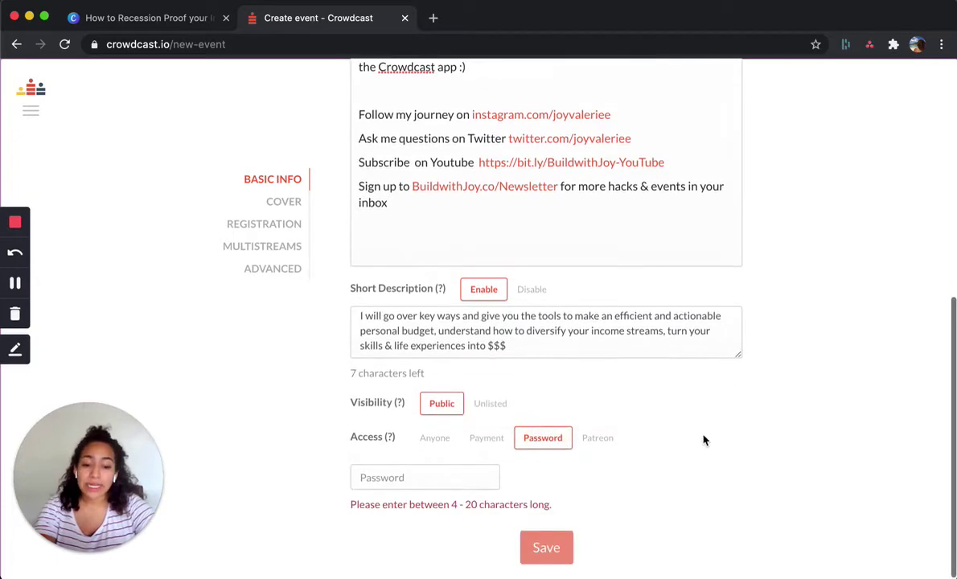
click(599, 439)
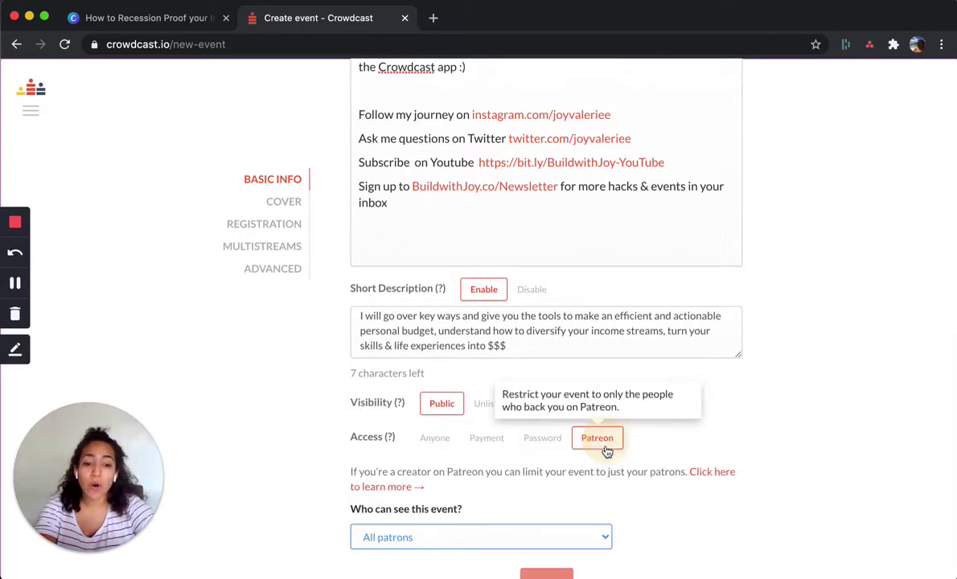
scroll(572, 471, down, 1)
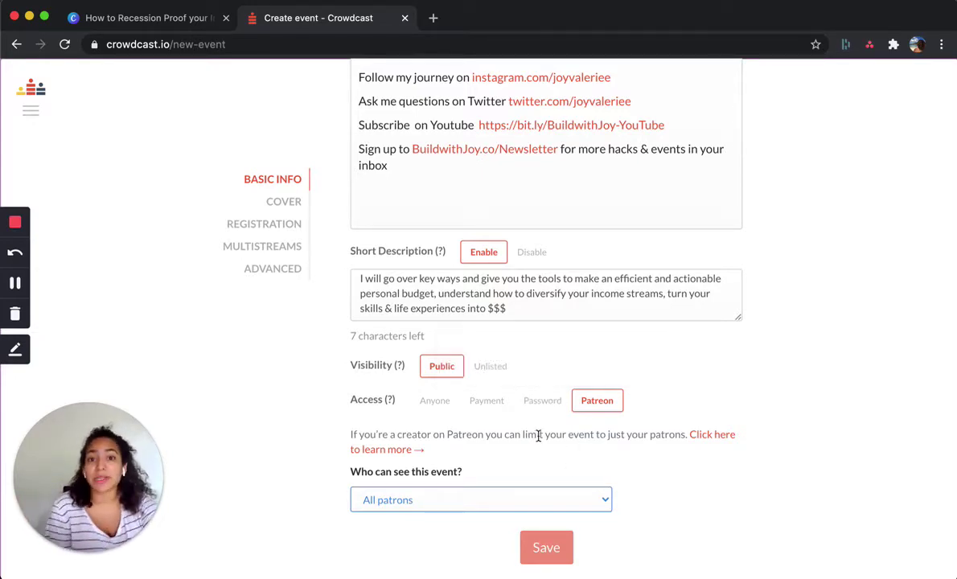
click(486, 400)
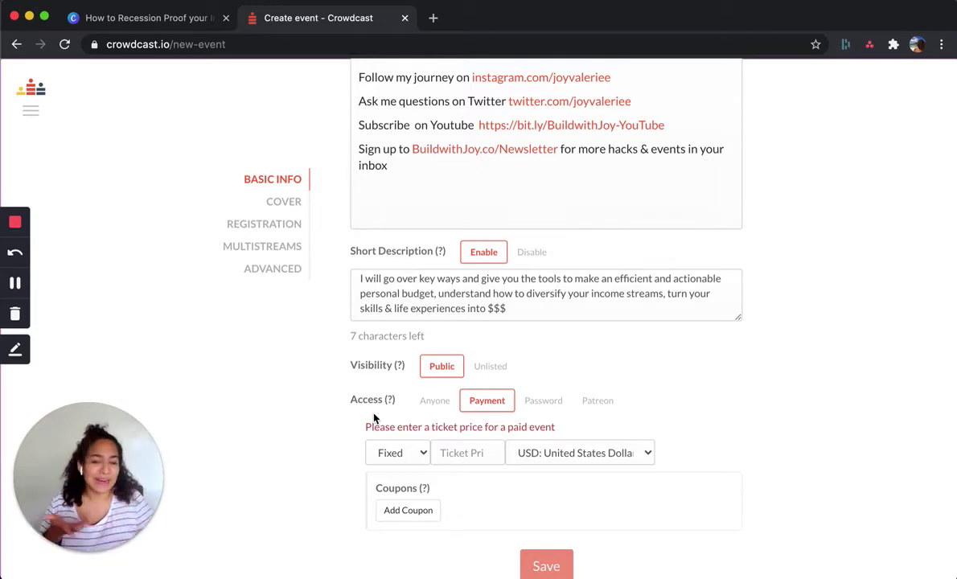
- Switch the ticket pricing from Fixed to Sliding scale with a minimum price of 10
scroll(400, 487, down, 1)
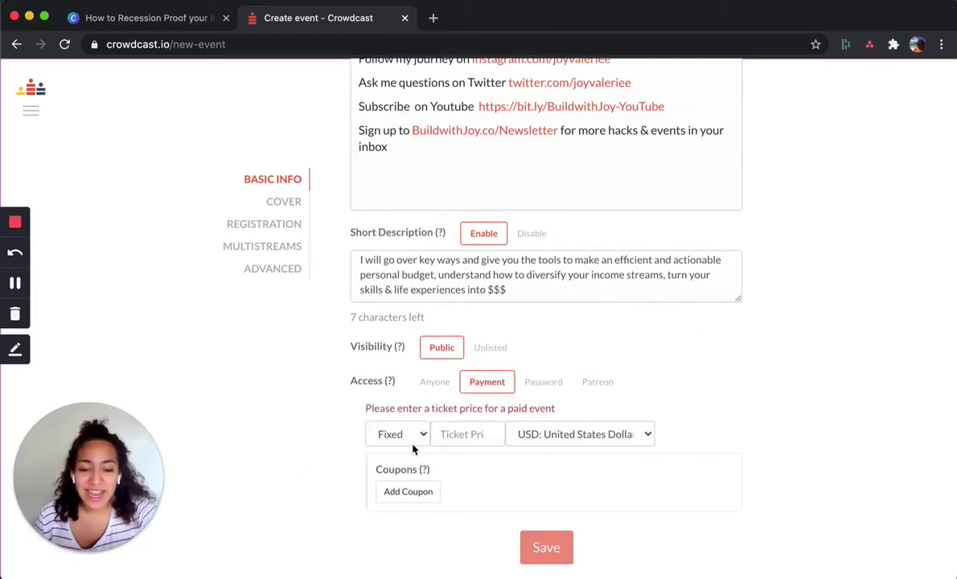
click(407, 443)
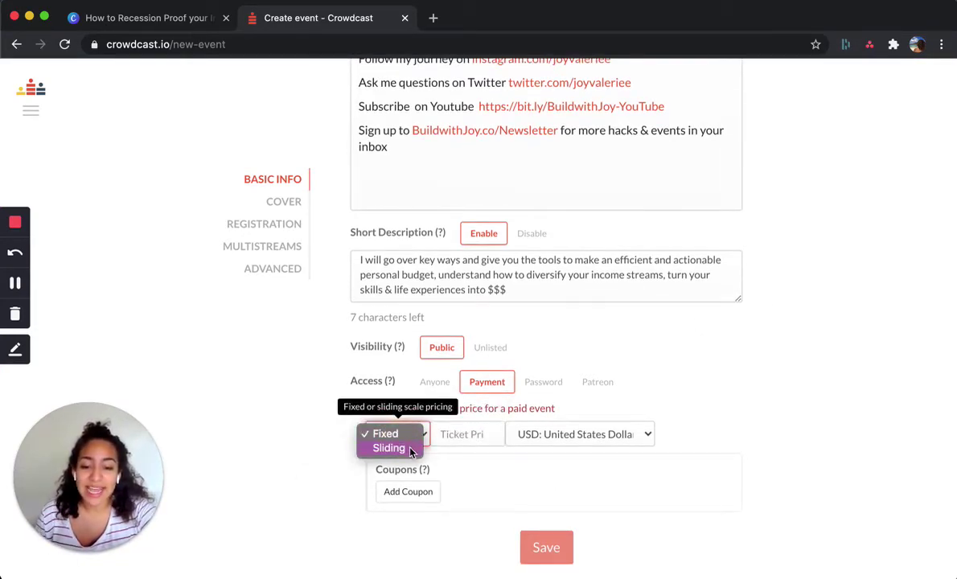
click(390, 447)
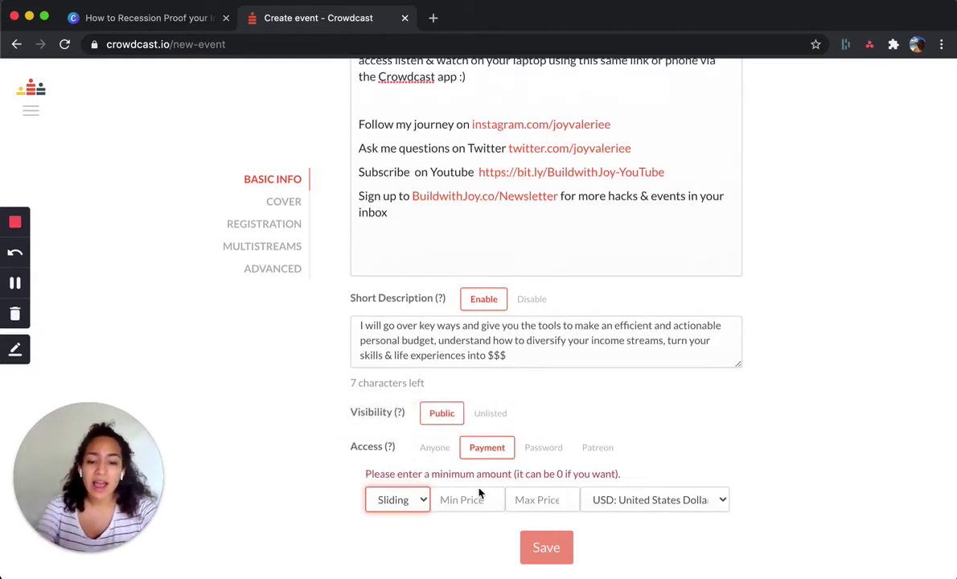
click(471, 493)
text(10)
click(543, 494)
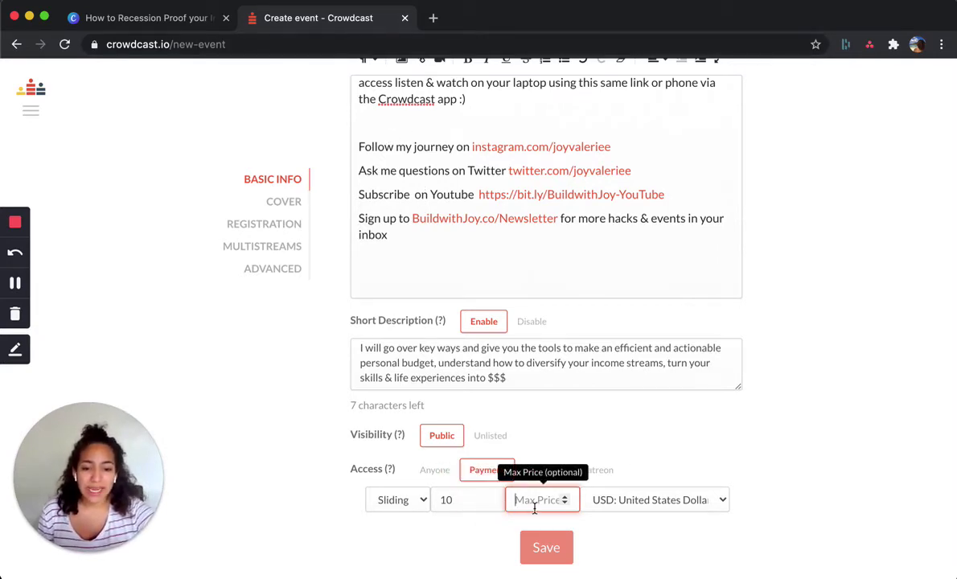
- Leave Max Price empty, removing the 25 that was entered
text(25)
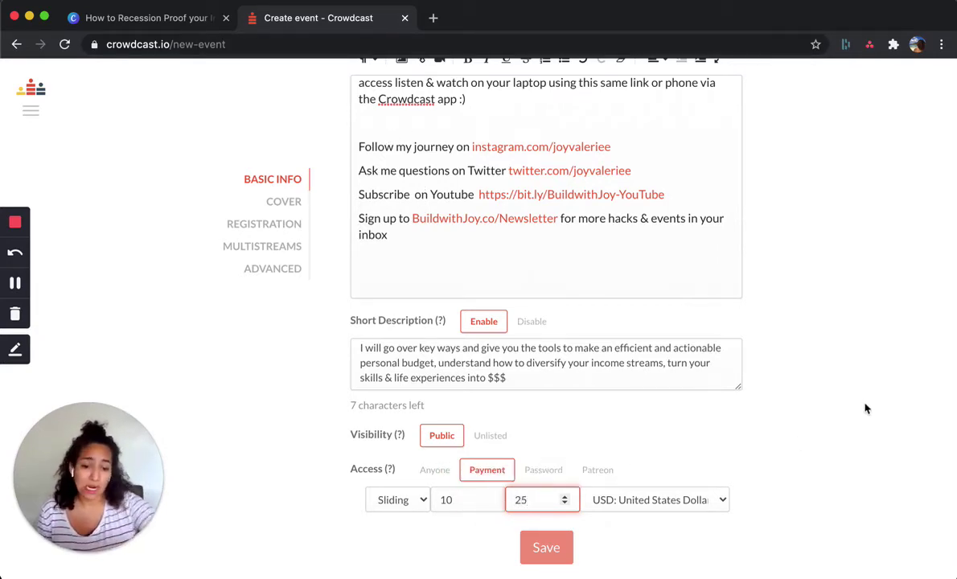
click(864, 404)
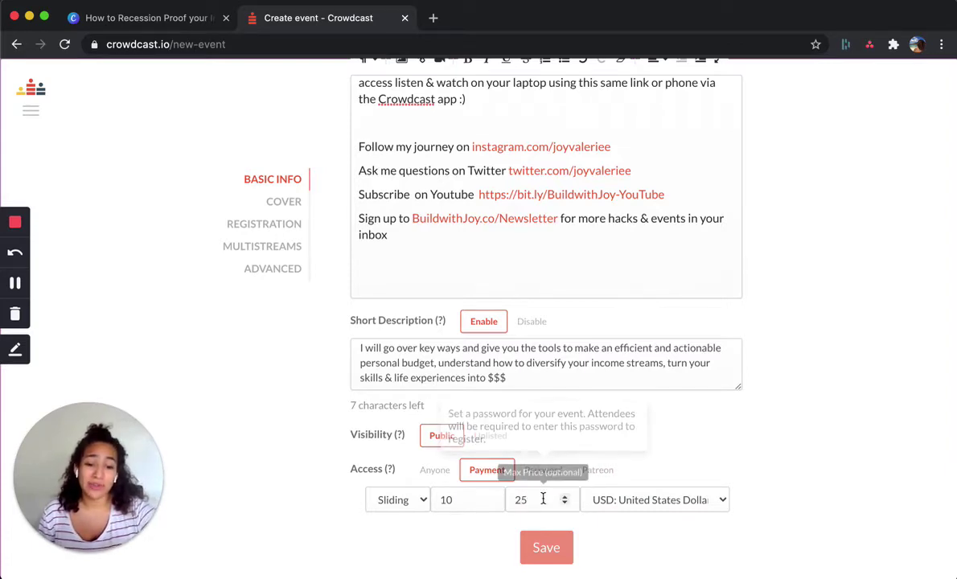
click(540, 502)
key(super+a)
key(BackSpace)
click(820, 457)
- Keep the currency as USD: United States Dollar and save the ticket settings
click(697, 502)
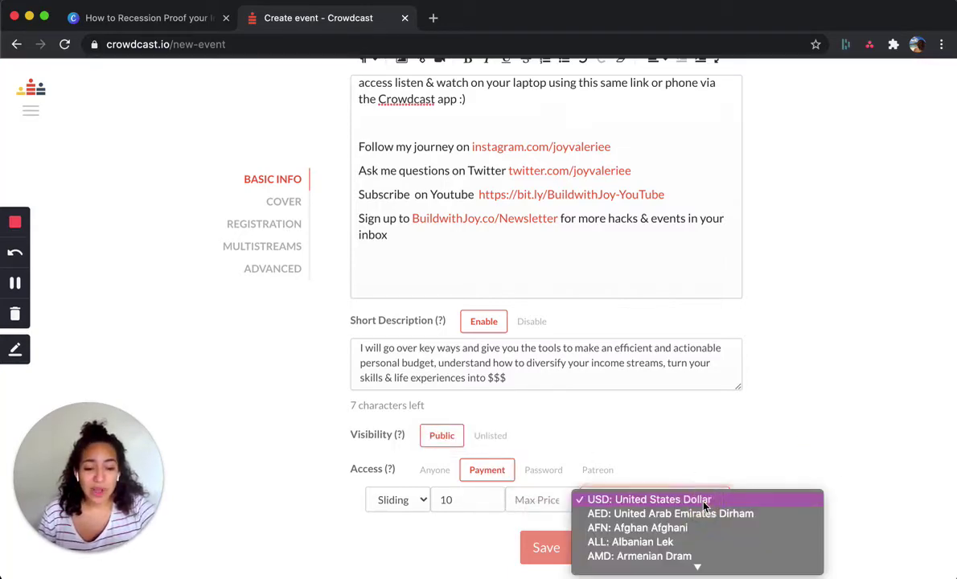
scroll(696, 541, down, 15)
scroll(695, 543, up, 10)
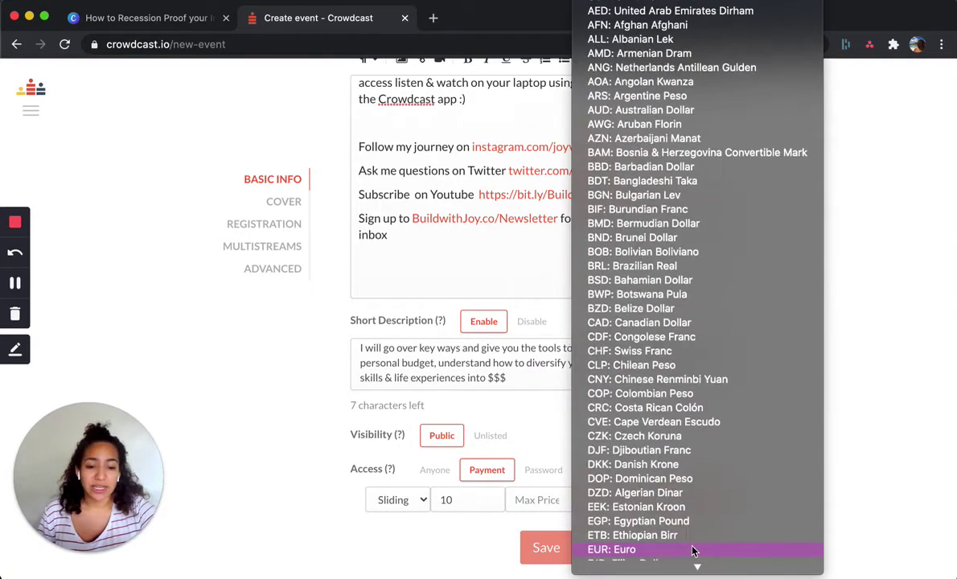
click(768, 477)
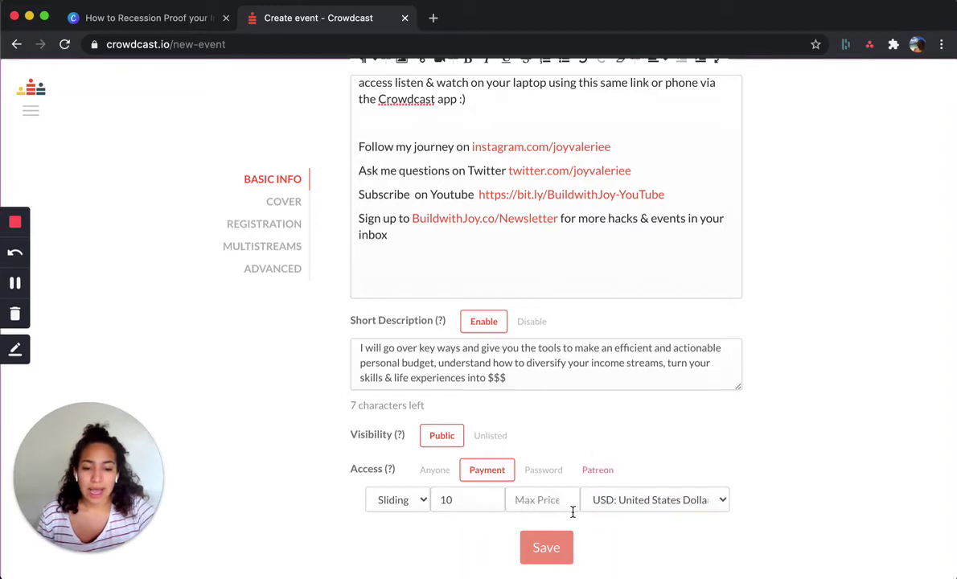
click(558, 550)
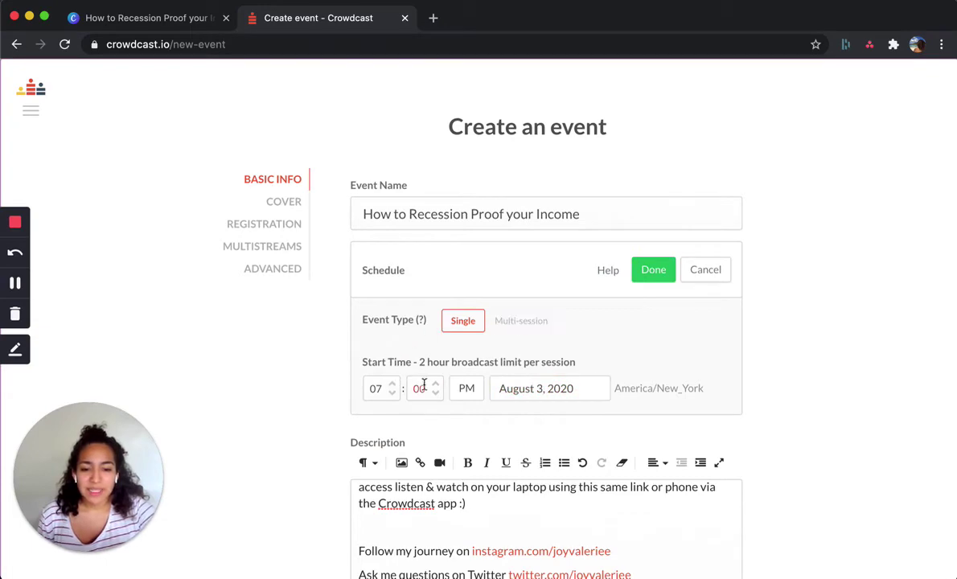
- Confirm the event schedule, keeping the August 3 date unchanged
click(587, 387)
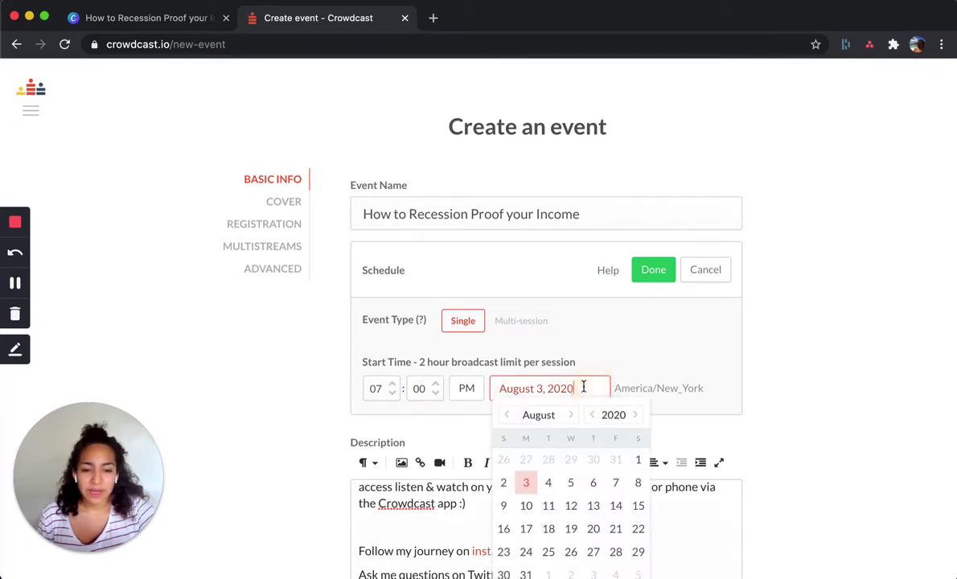
click(550, 487)
scroll(402, 322, down, 2)
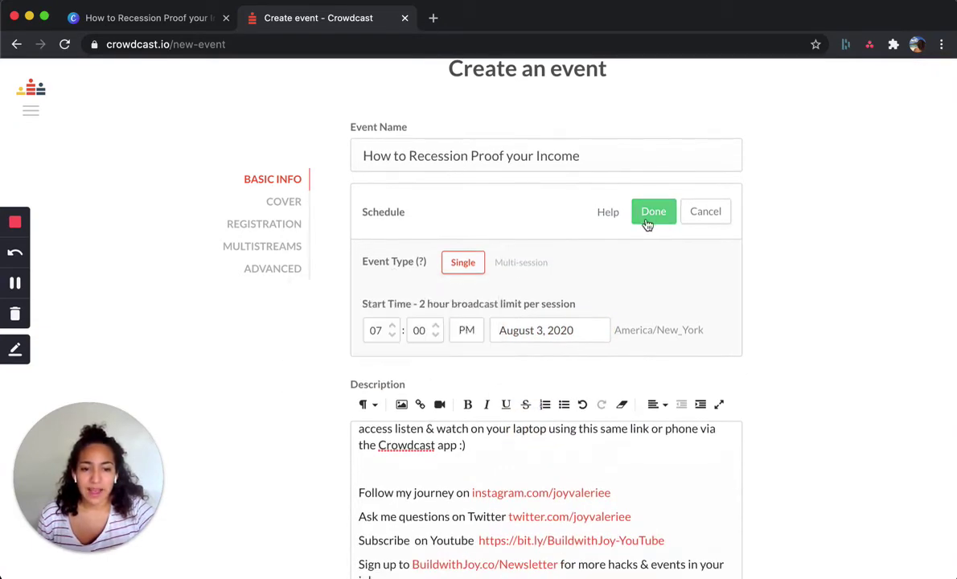
click(646, 217)
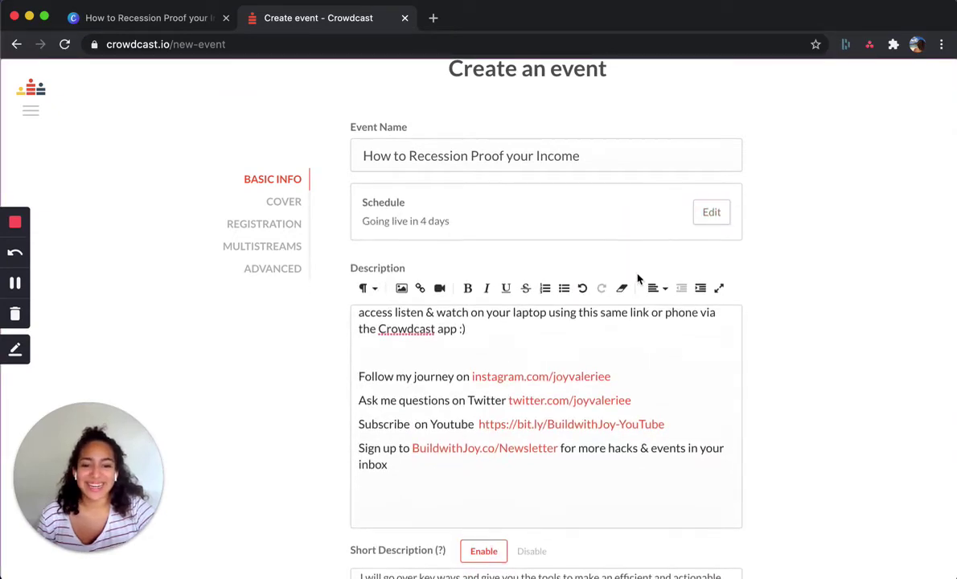
- Review the Cover and Basic Info tabs, then save to create the paid event
scroll(635, 274, down, 5)
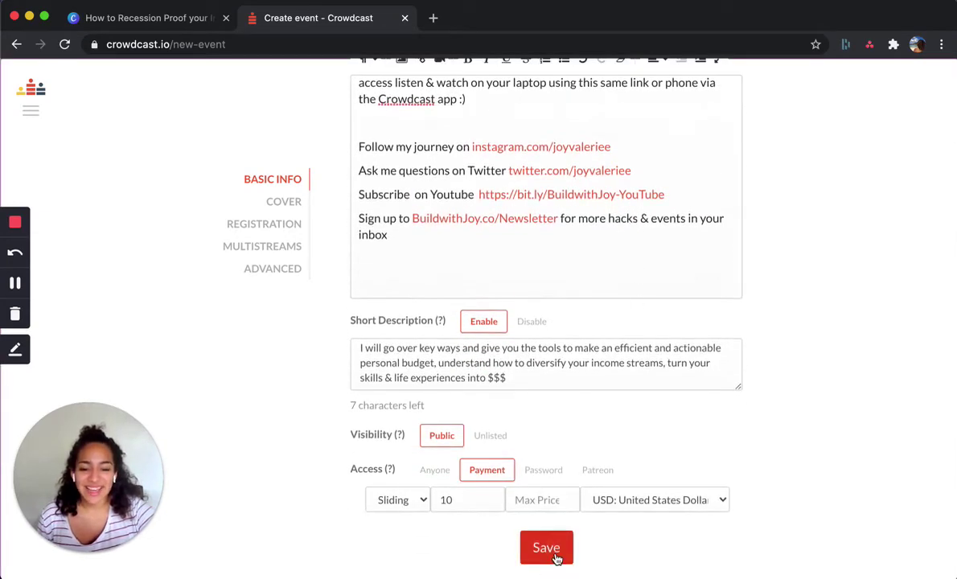
scroll(633, 289, up, 10)
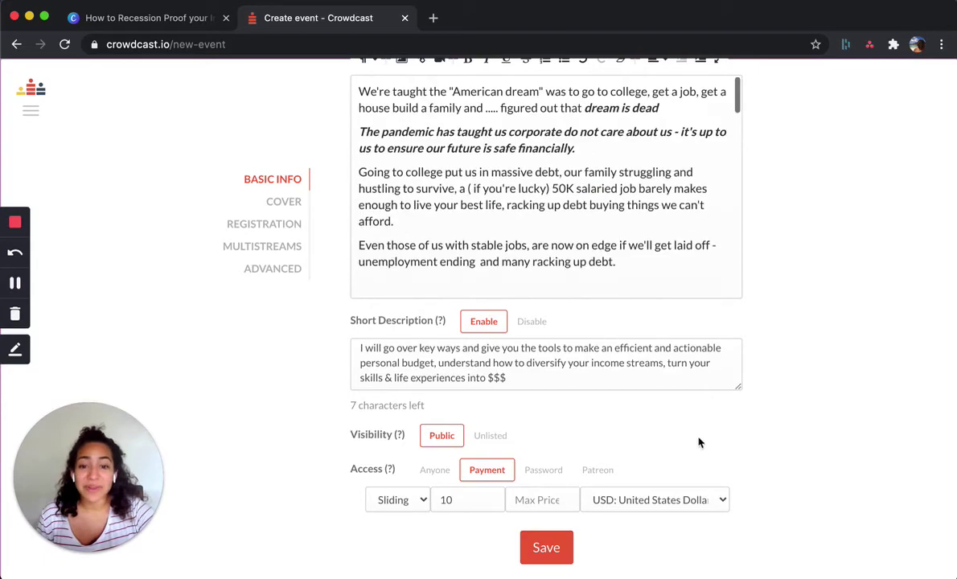
scroll(710, 451, up, 6)
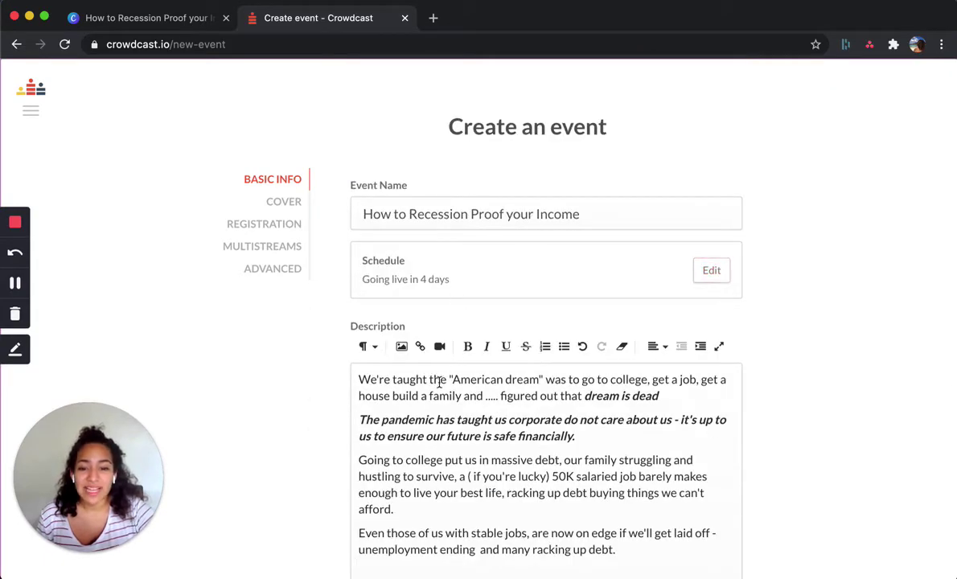
click(285, 202)
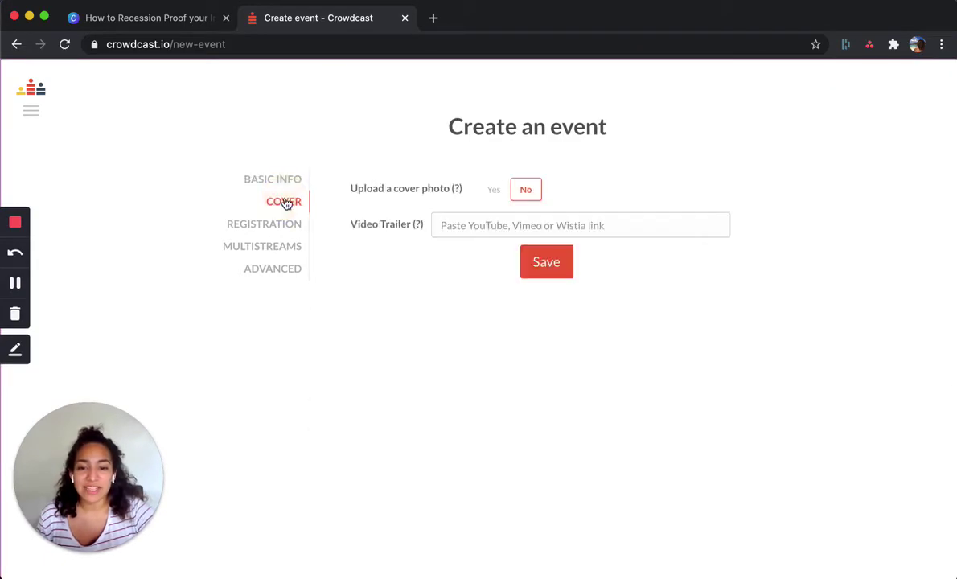
click(270, 178)
scroll(482, 333, down, 5)
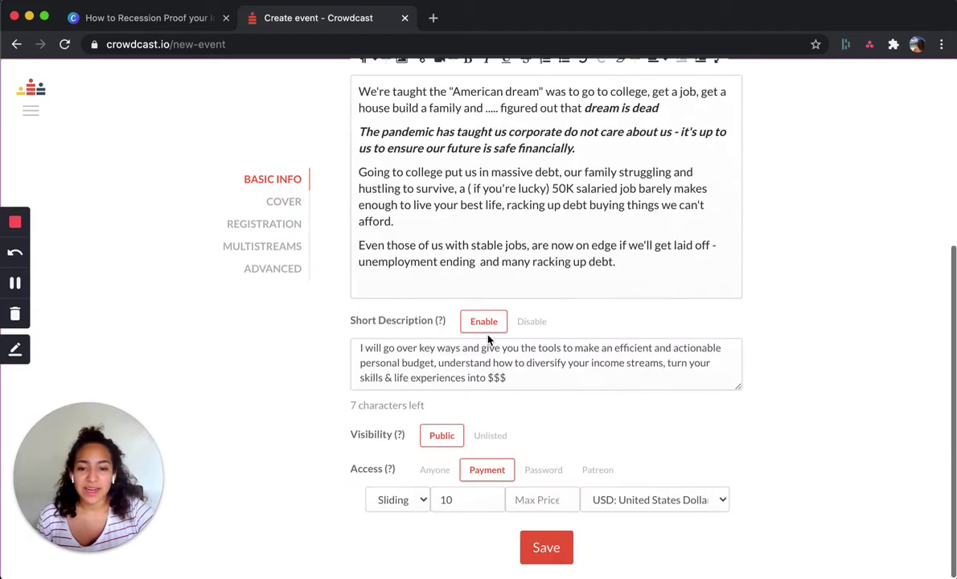
click(556, 549)
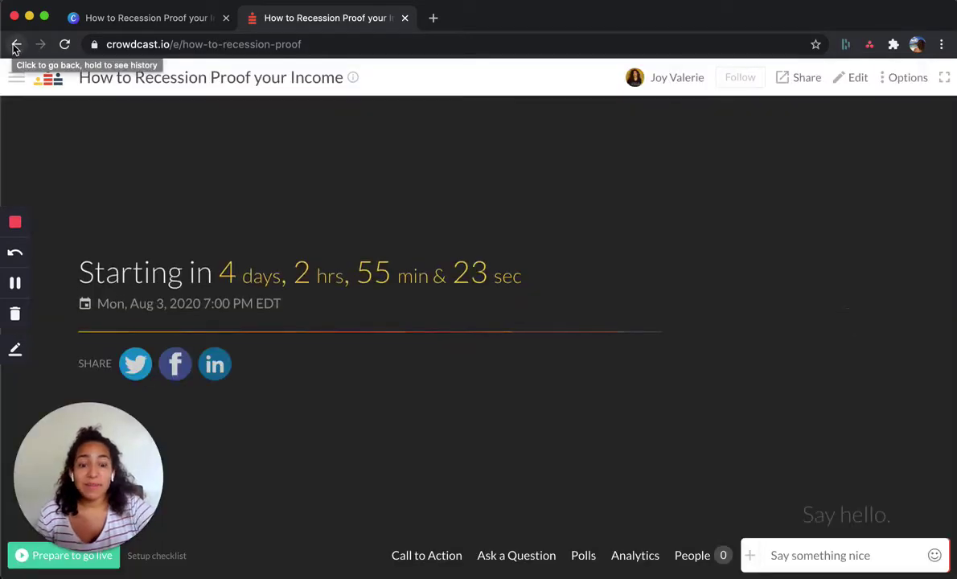
- Edit the event and set Upload a cover photo to Yes on the Cover tab
click(857, 78)
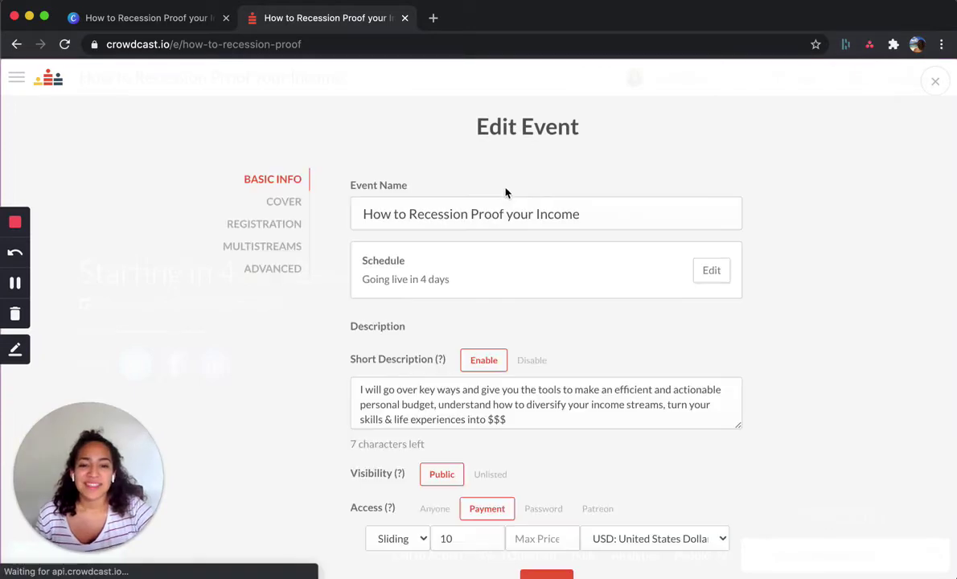
click(284, 202)
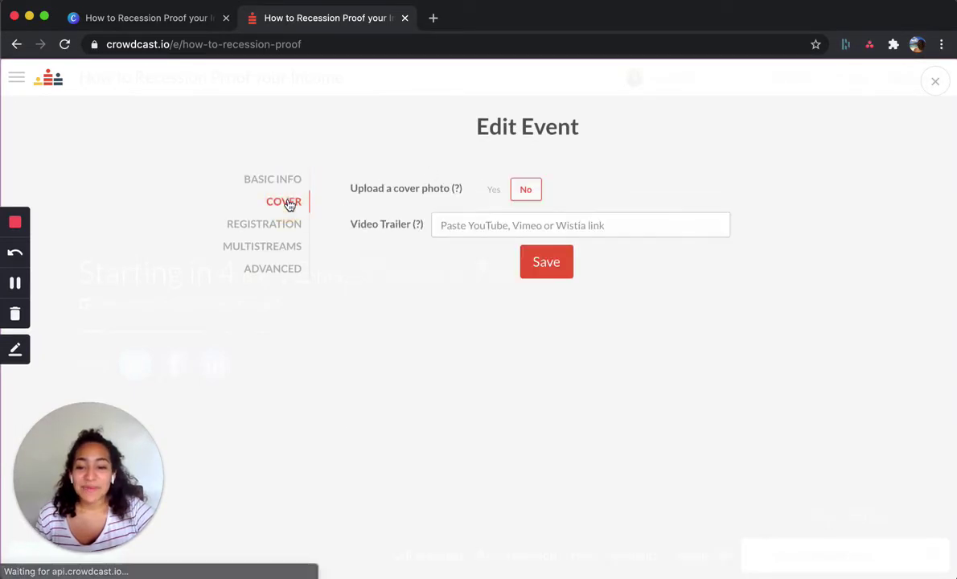
click(493, 189)
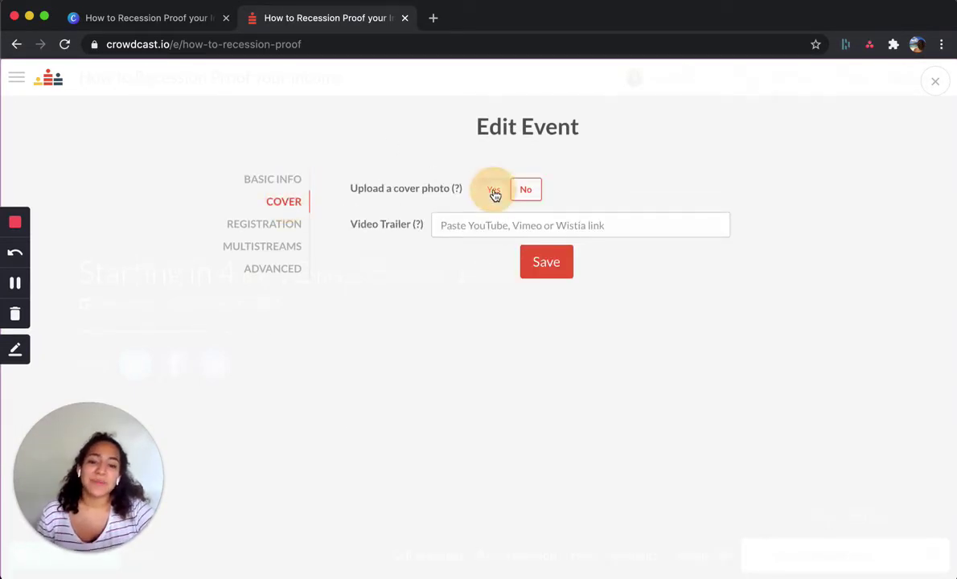
- Download the How to Recession Proof your Income Canva design as a 1920 x 1080 PNG
click(115, 17)
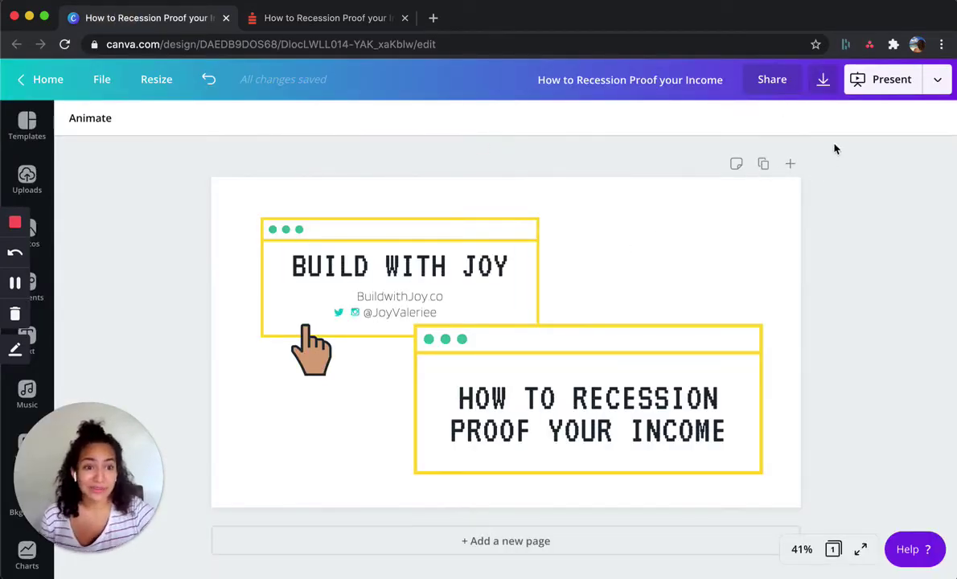
click(821, 79)
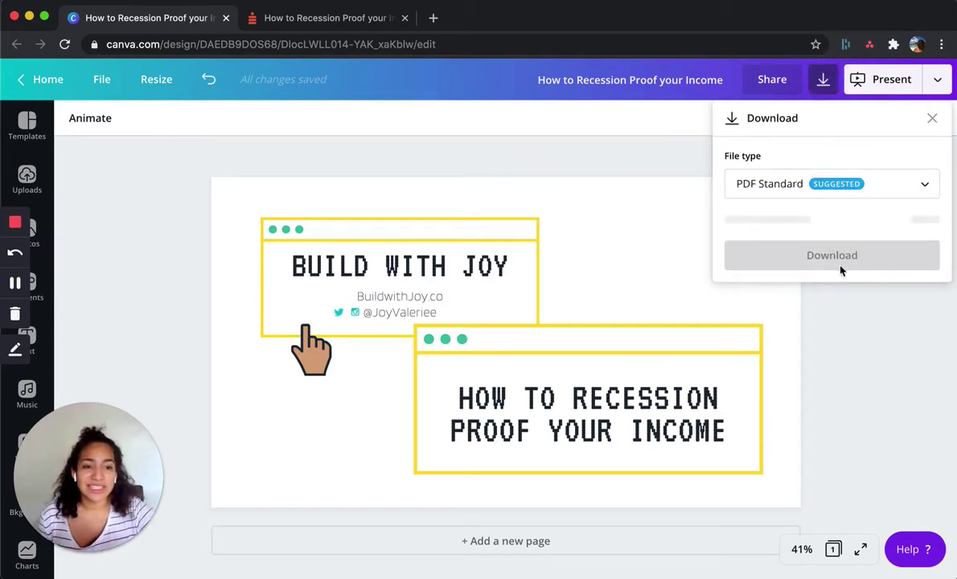
click(805, 183)
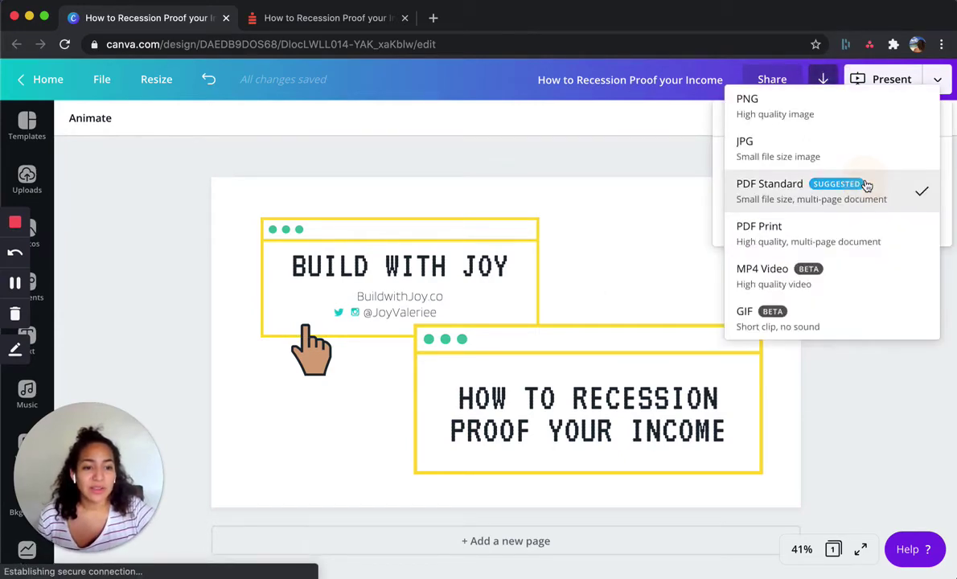
click(820, 117)
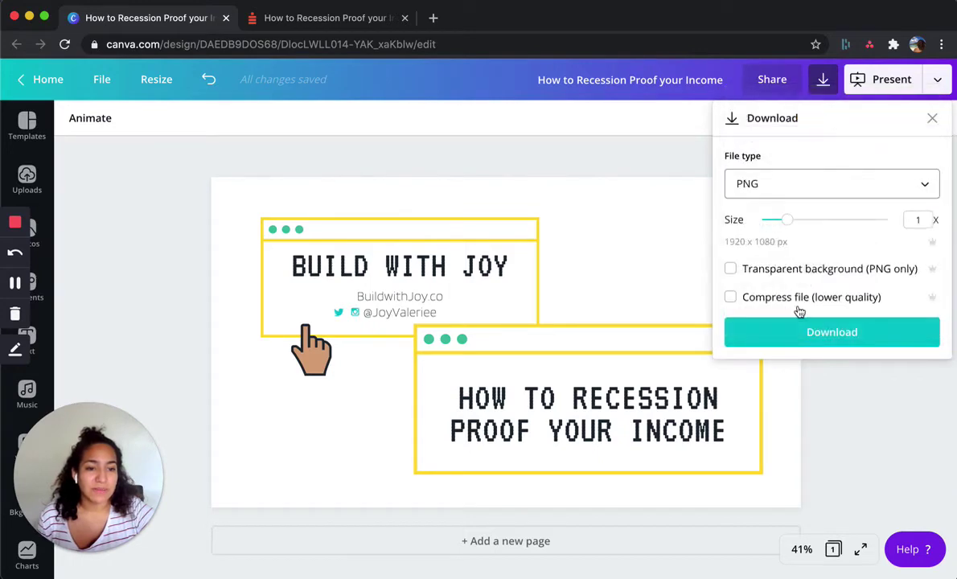
click(831, 342)
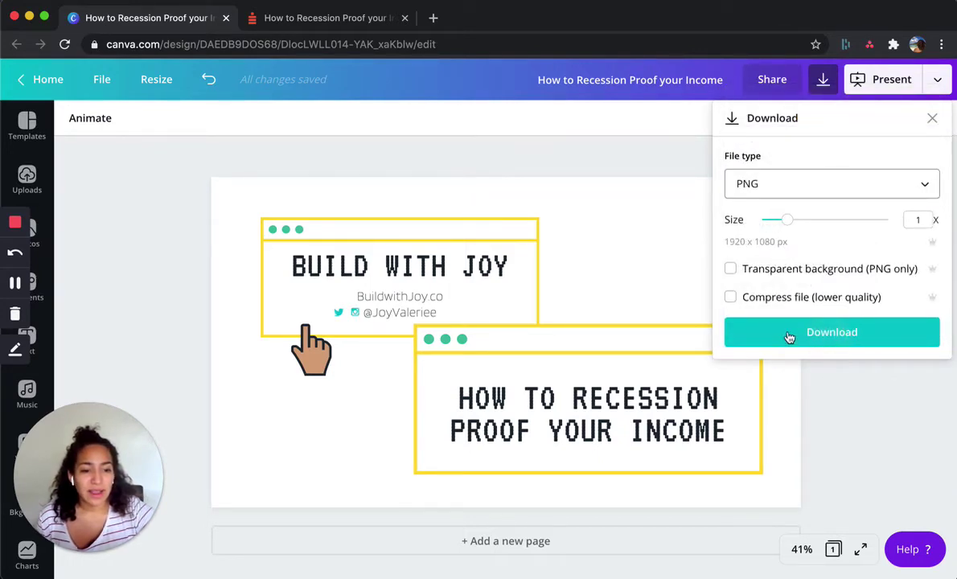
click(844, 336)
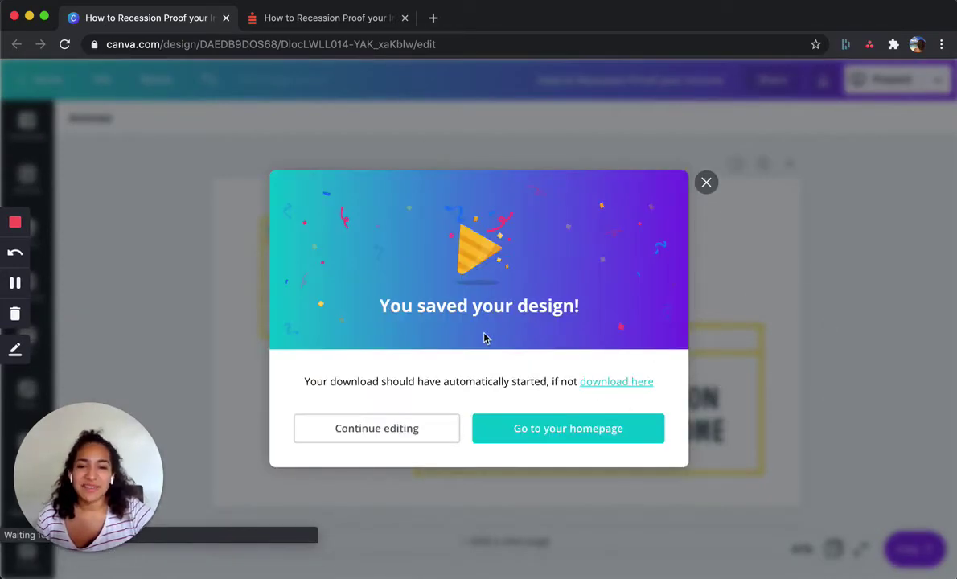
click(706, 172)
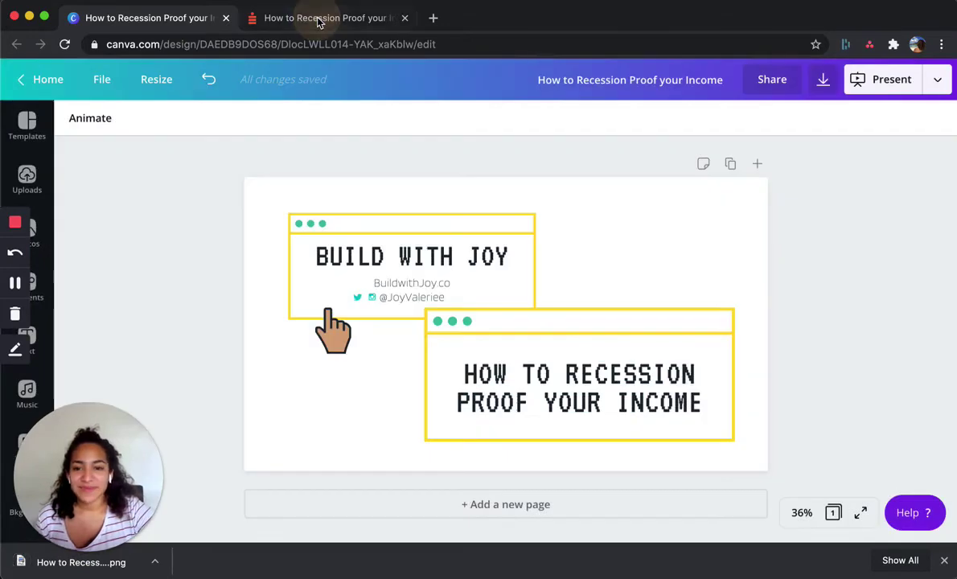
- Upload the downloaded How to Recession Proof PNG from Downloads as the event's cover photo
click(319, 19)
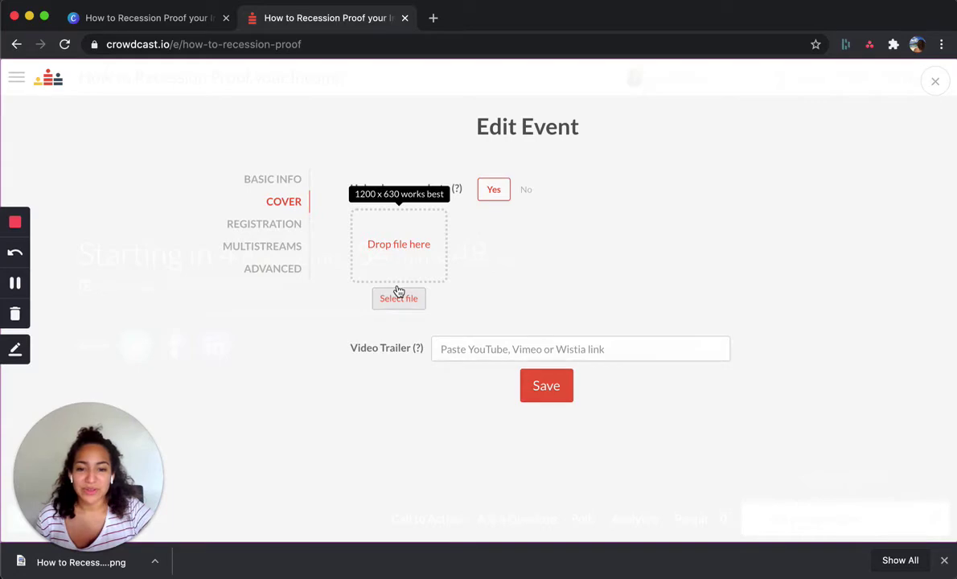
click(391, 191)
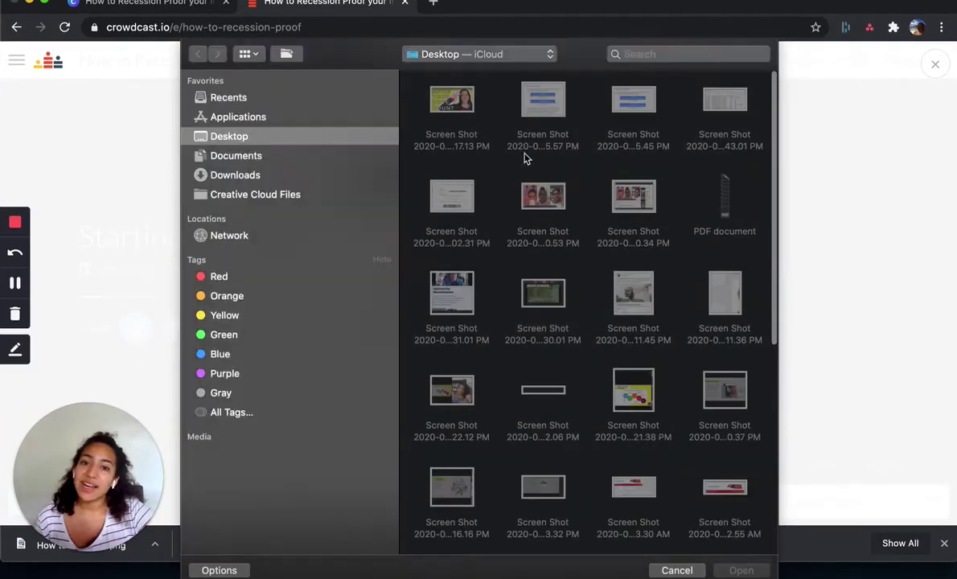
click(252, 174)
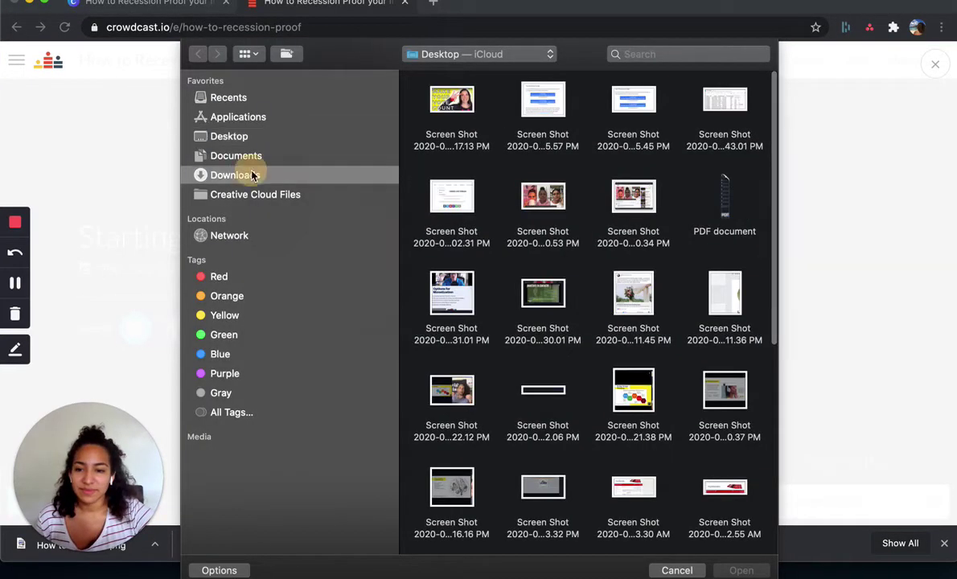
click(452, 108)
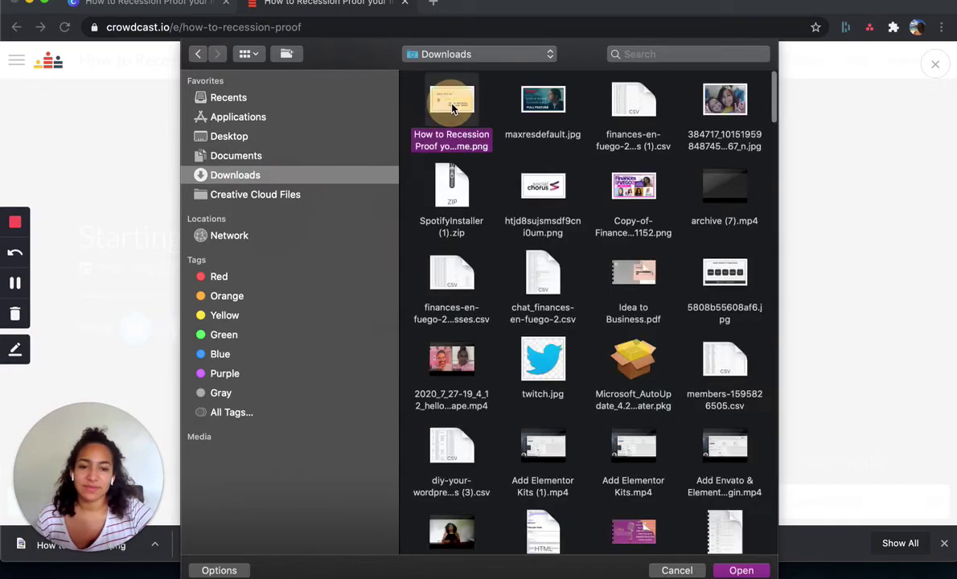
double_click(452, 108)
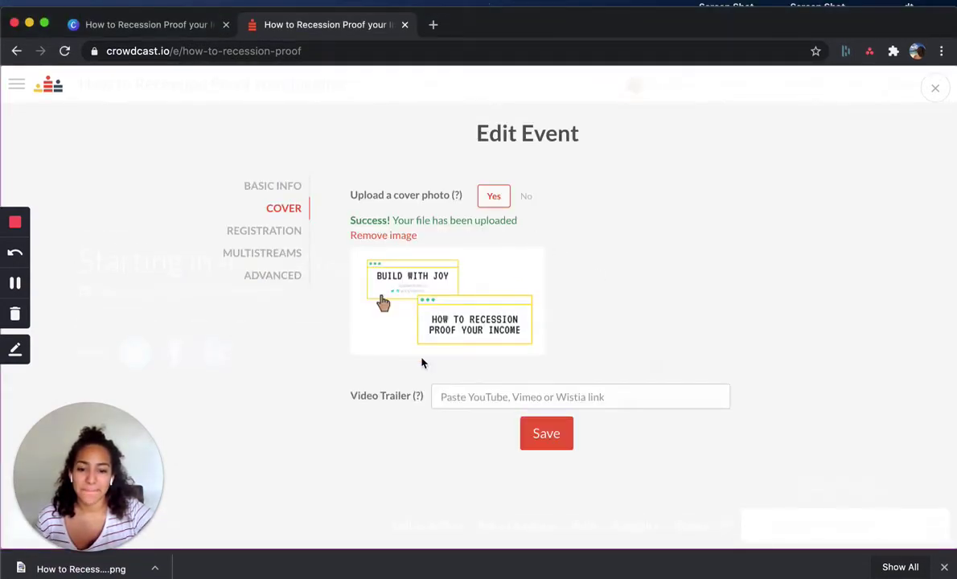
- Save the event edits so the Build With Joy cover image shows on the event page
click(469, 396)
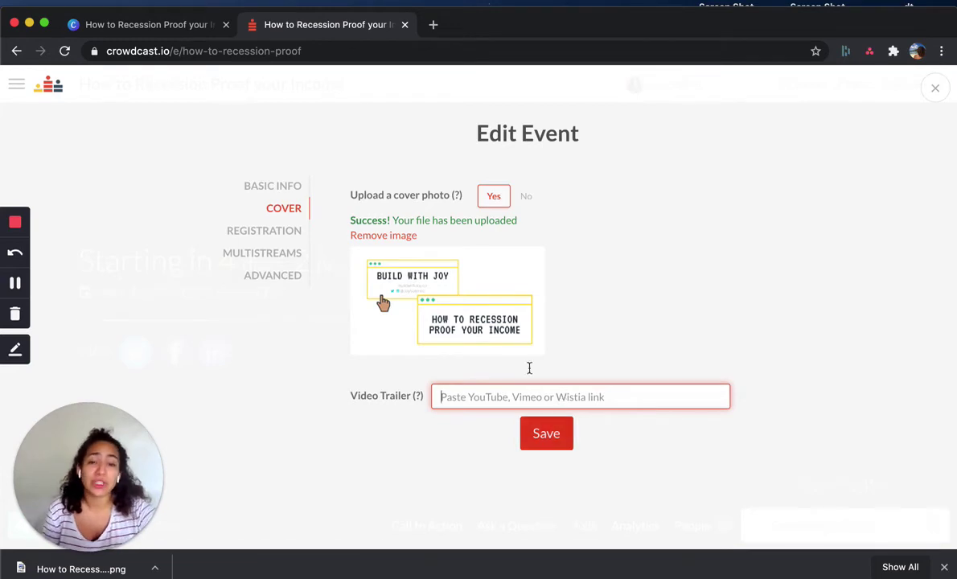
click(549, 435)
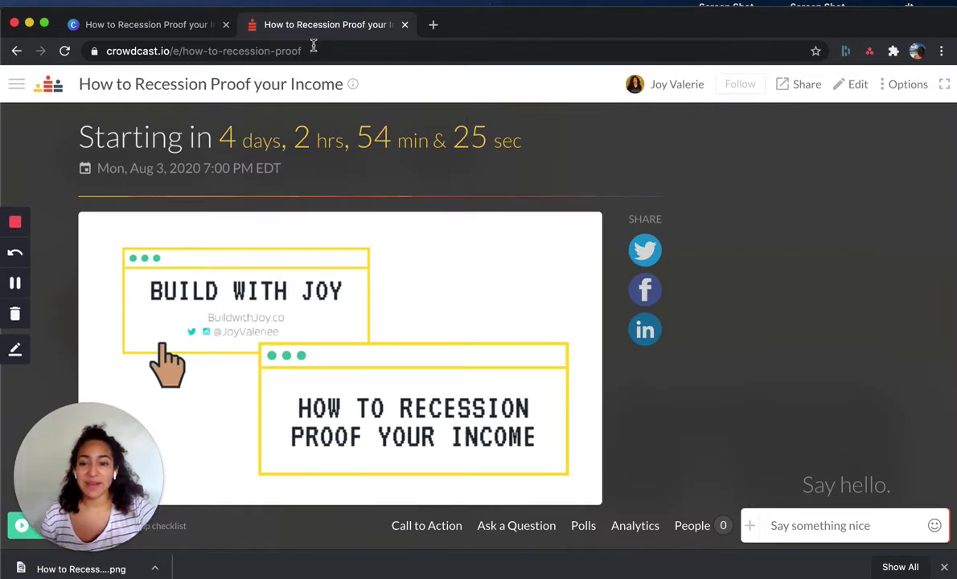
click(312, 47)
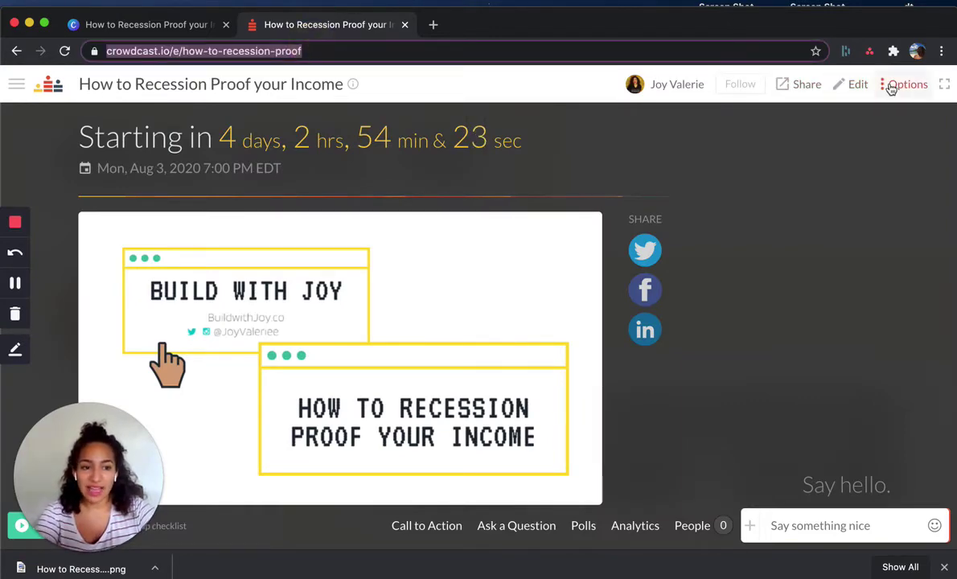
- Review the event's share link and embed code, then bring up the event Options list
click(806, 90)
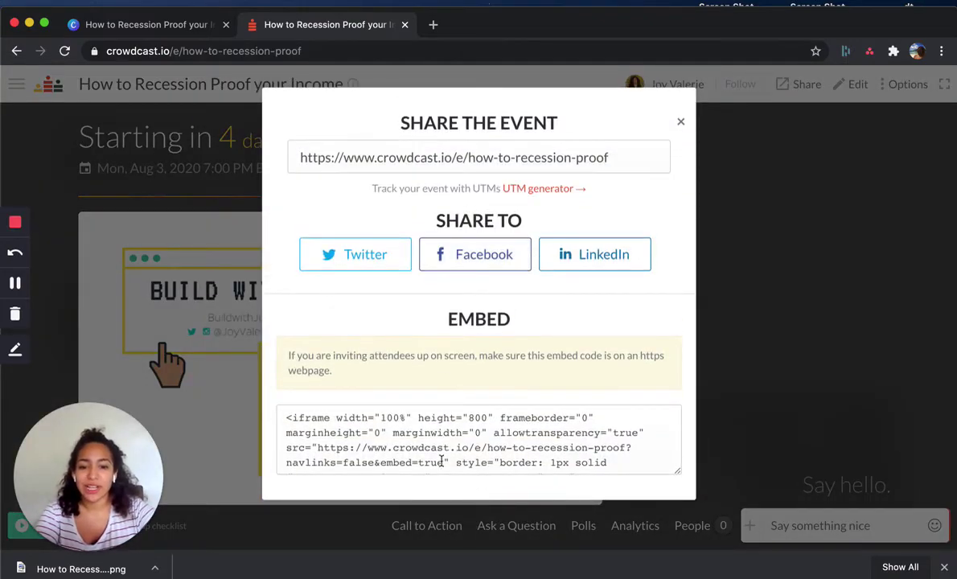
scroll(478, 444, down, 5)
scroll(478, 445, up, 5)
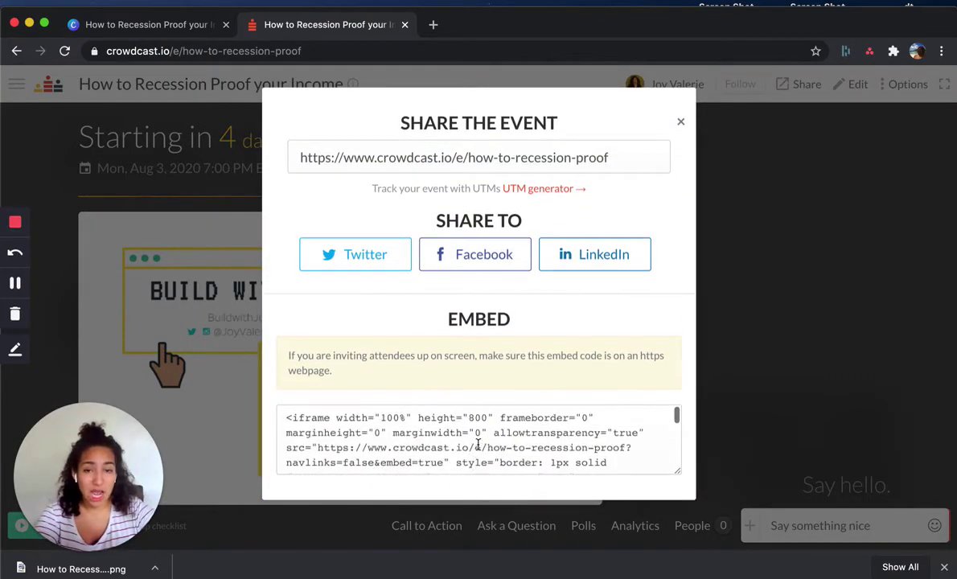
click(680, 123)
click(904, 87)
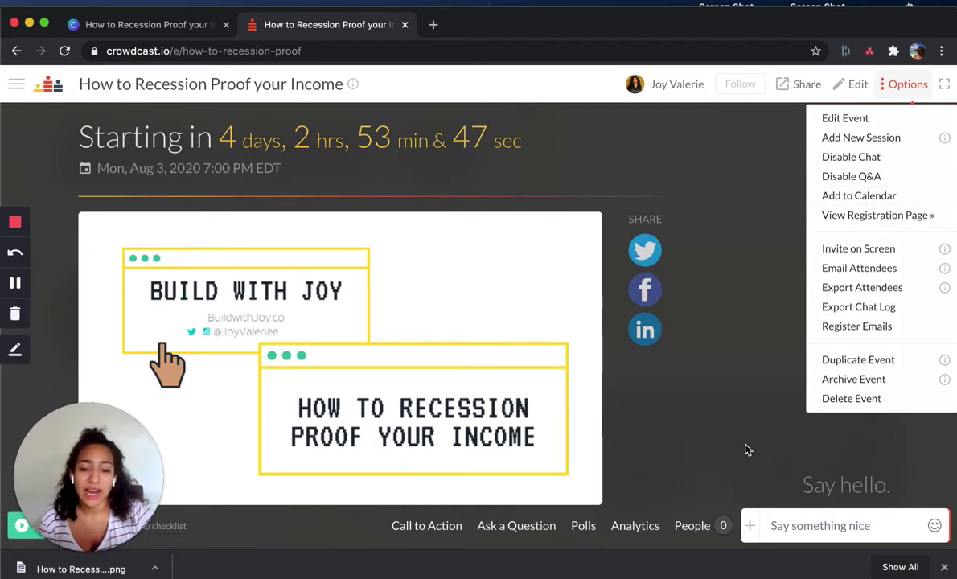
- Enter 'Add me on Instagram' as the call-to-action button label
click(434, 527)
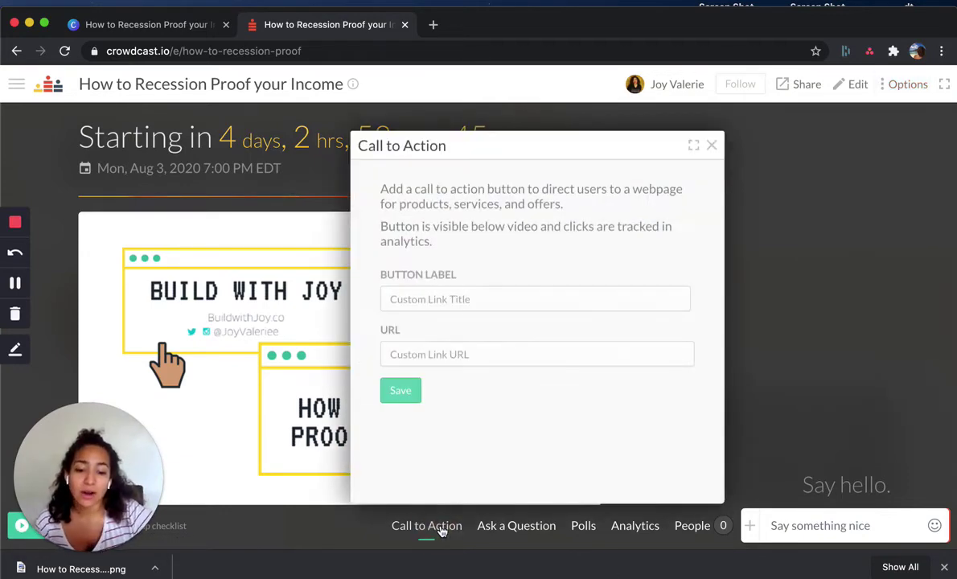
click(450, 300)
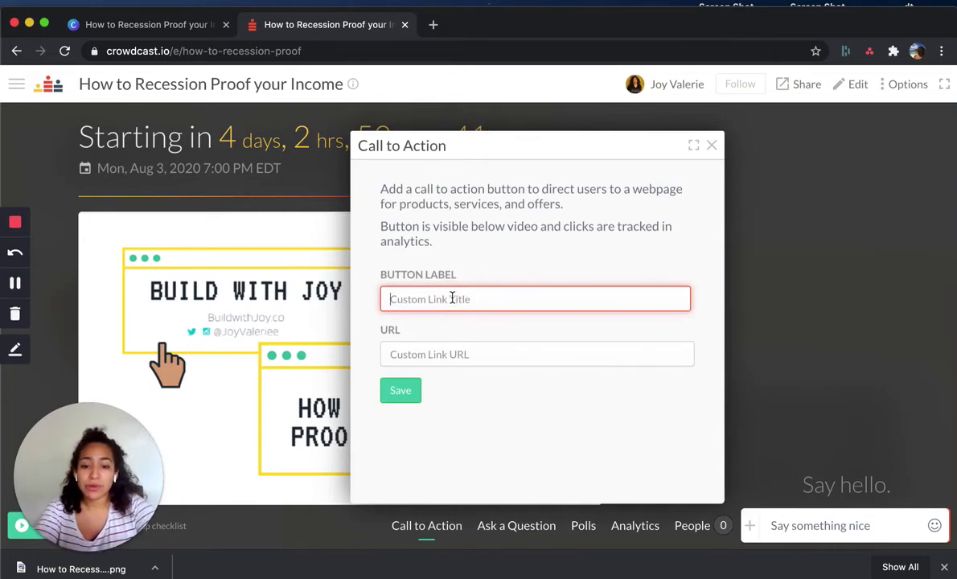
text(Sign)
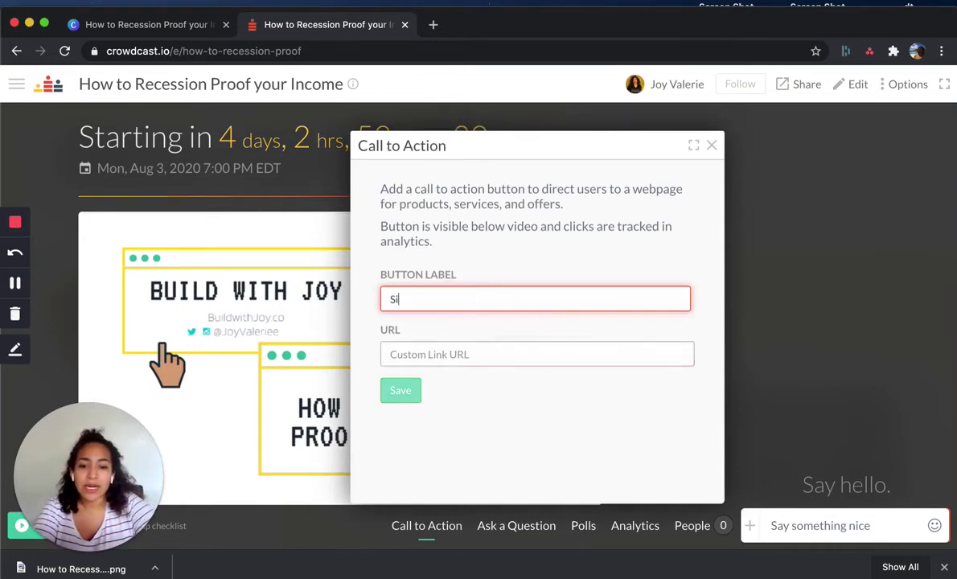
key(BackSpace)
key(BackSpace)
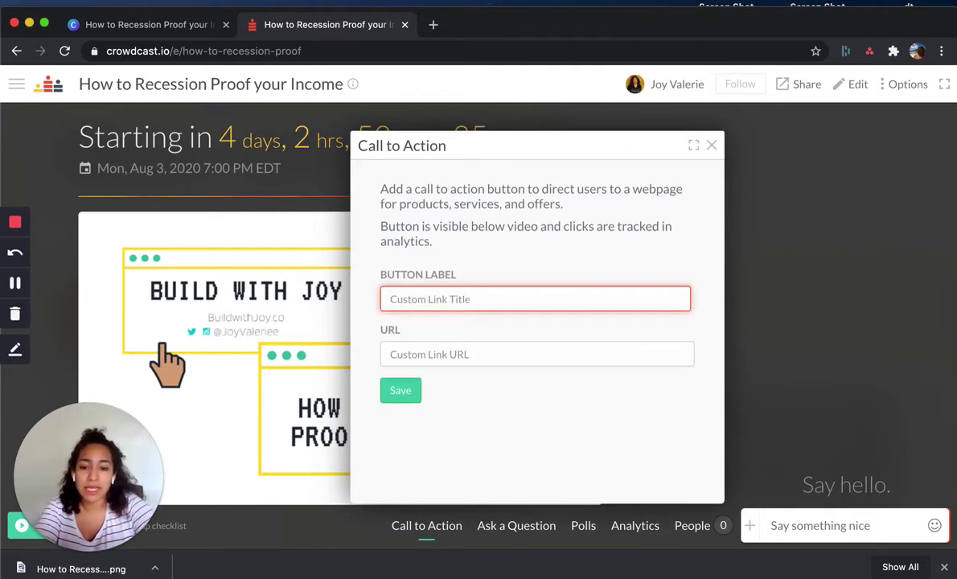
text(Add me on Ins)
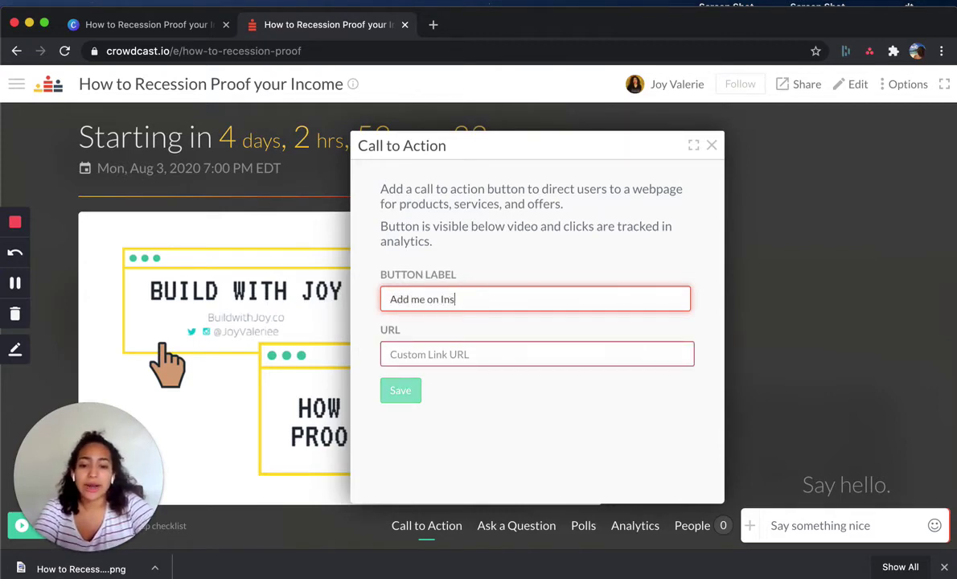
text(tagram)
- Delete the button label text and close the Call to Action dialog without saving
drag(492, 299, 361, 295)
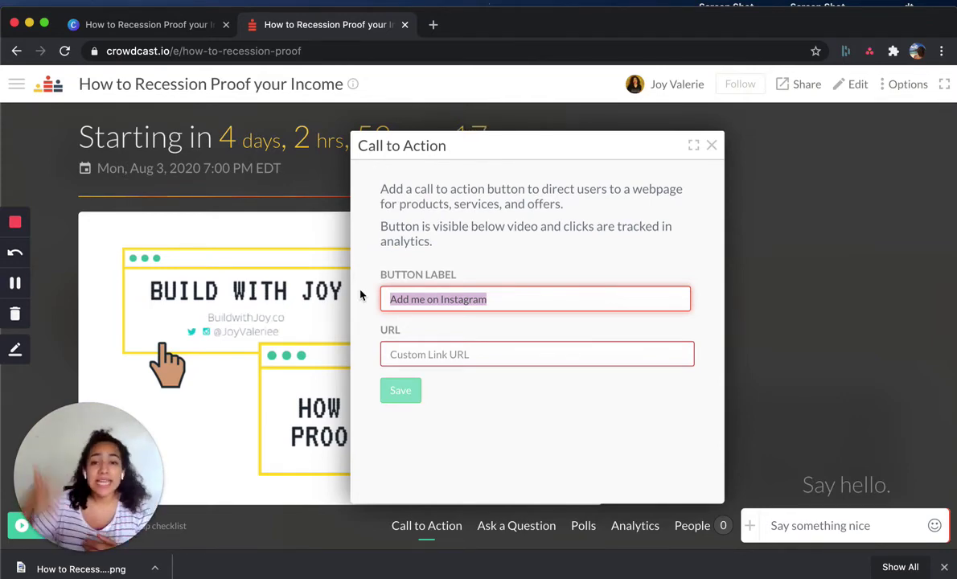
click(494, 355)
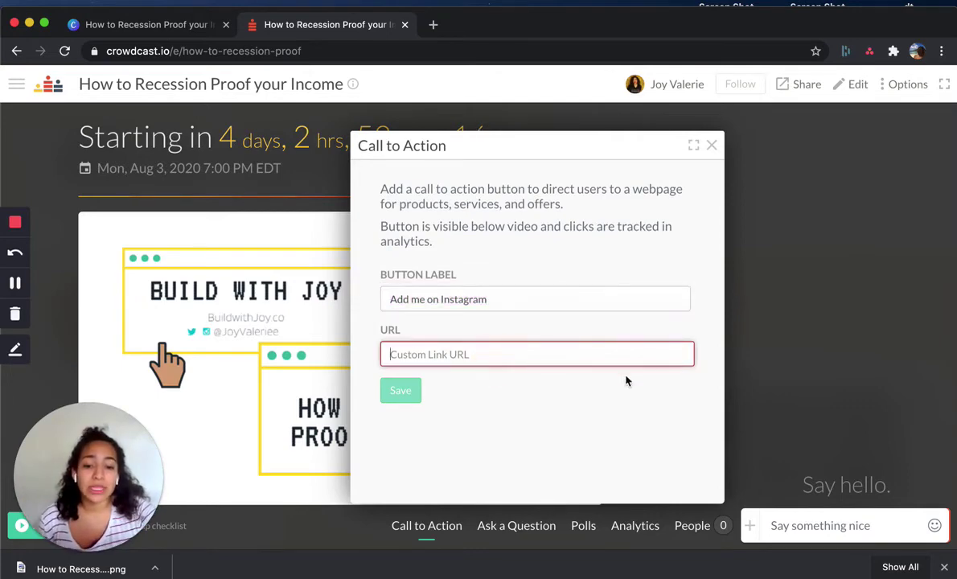
click(543, 300)
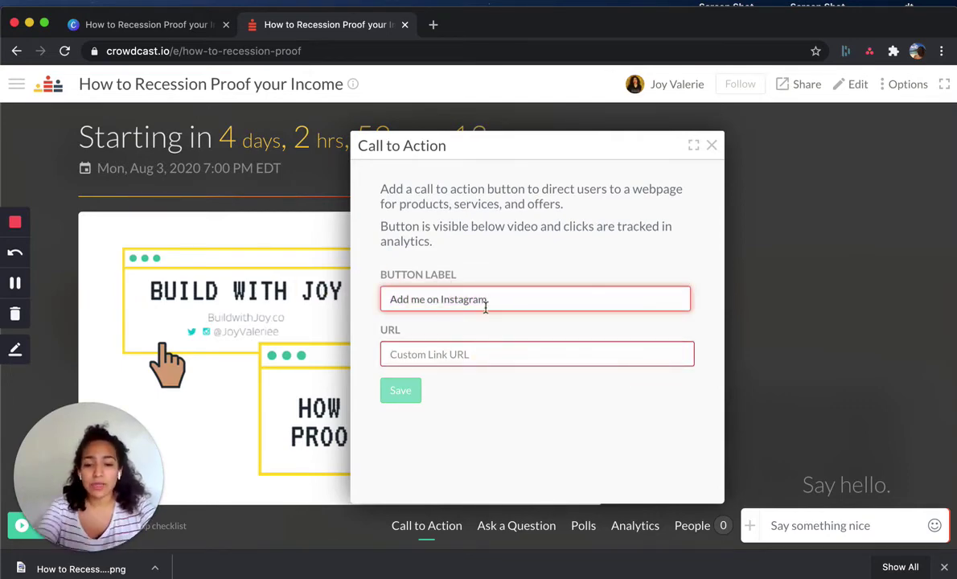
drag(487, 300, 386, 298)
key(BackSpace)
click(711, 145)
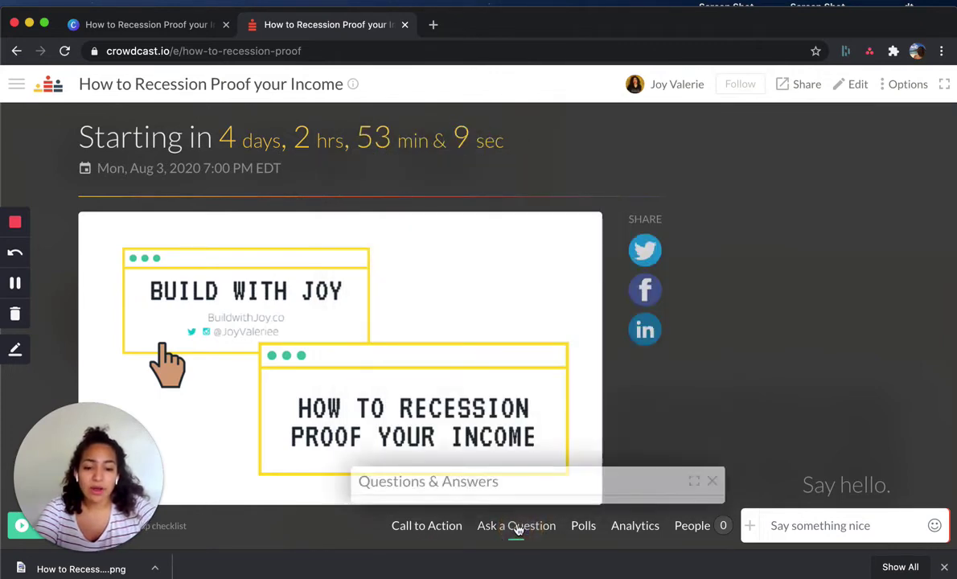
- Check the empty Questions & Answers panel, then close it to return to the countdown page
click(841, 526)
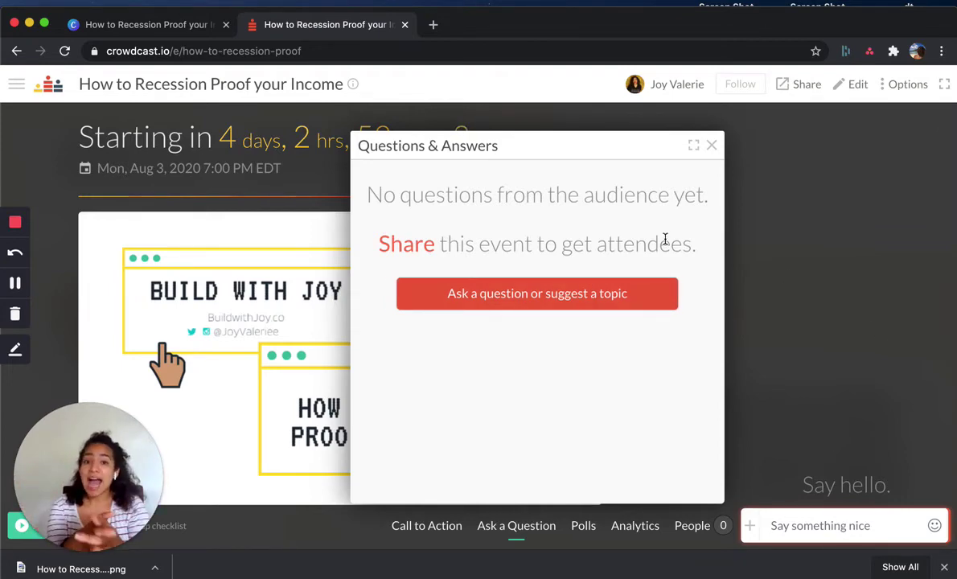
click(712, 144)
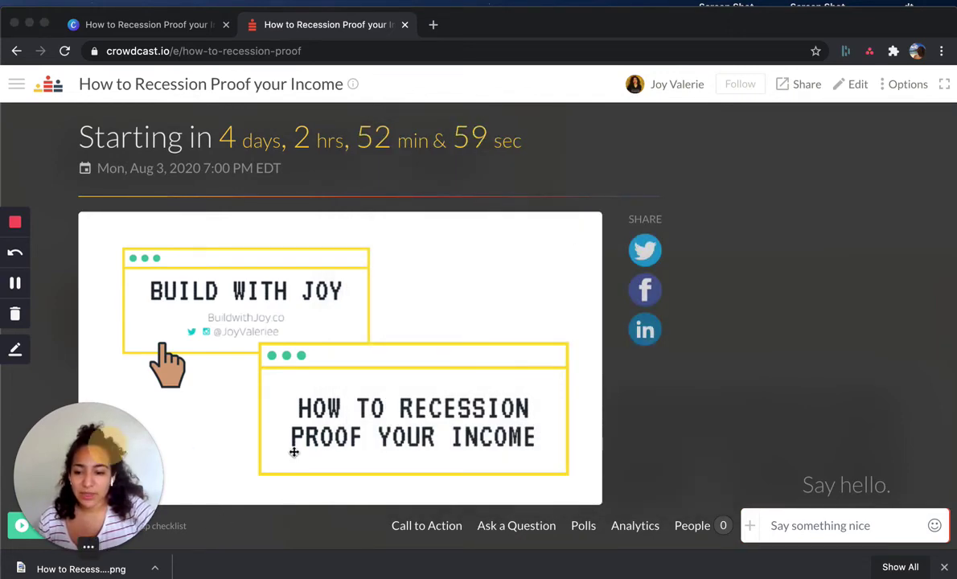
drag(118, 436, 743, 355)
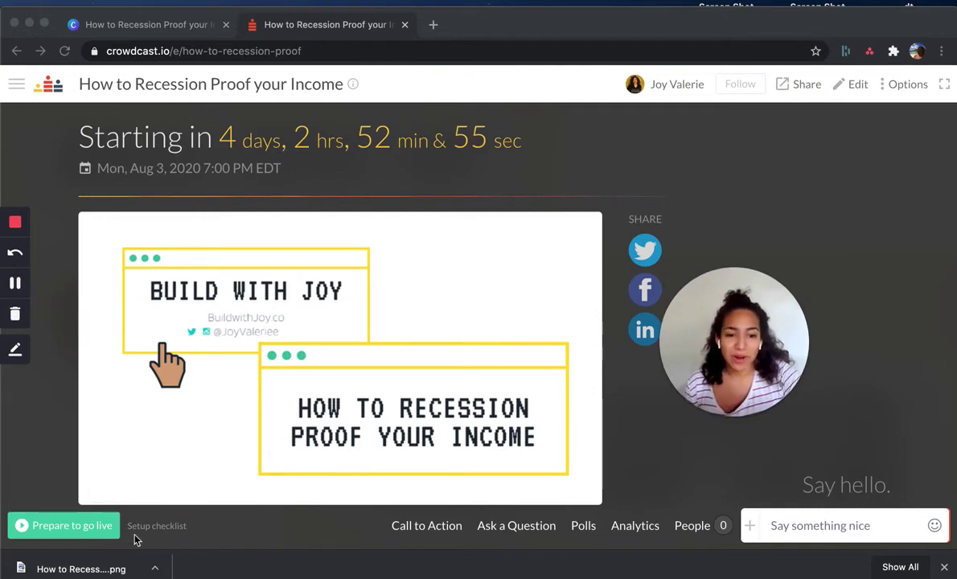
- Enter the green room with the in-browser webcam option from Prepare to go live
click(69, 527)
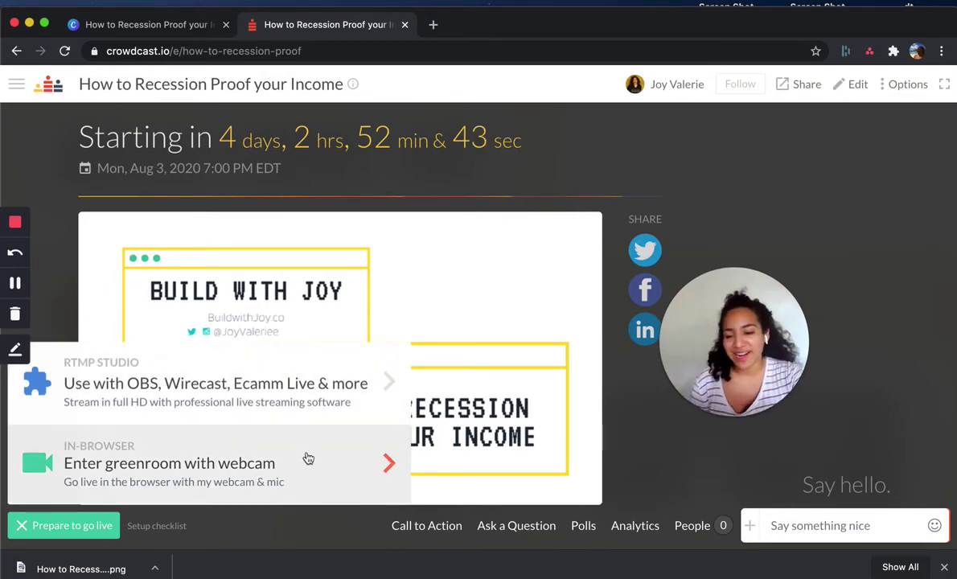
click(185, 450)
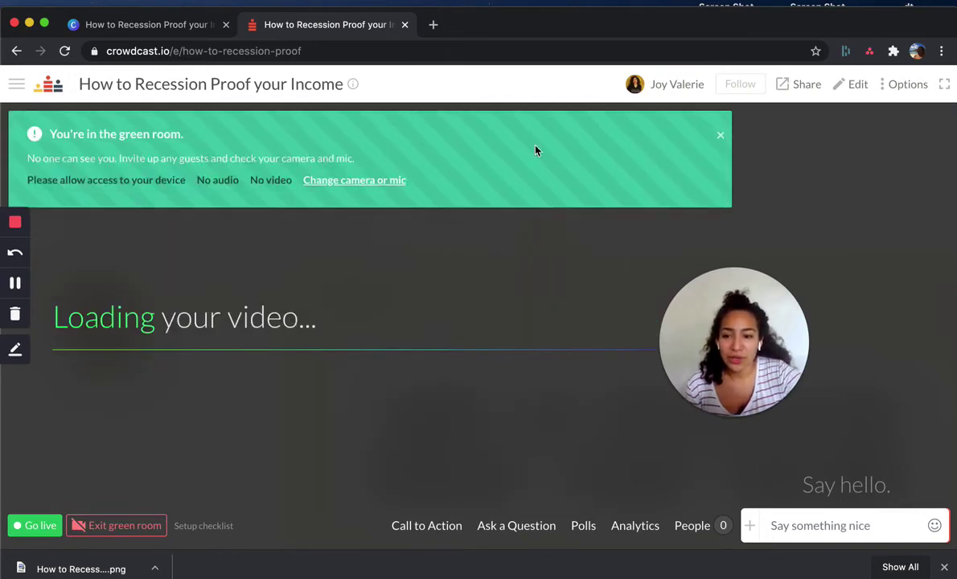
- Allow and save camera and microphone access so the live webcam feed appears
click(335, 189)
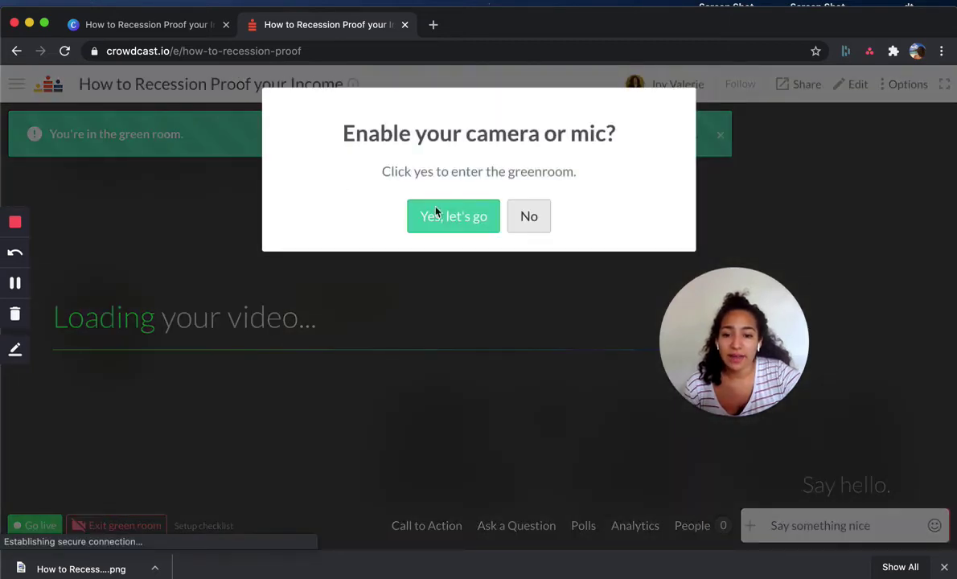
click(469, 225)
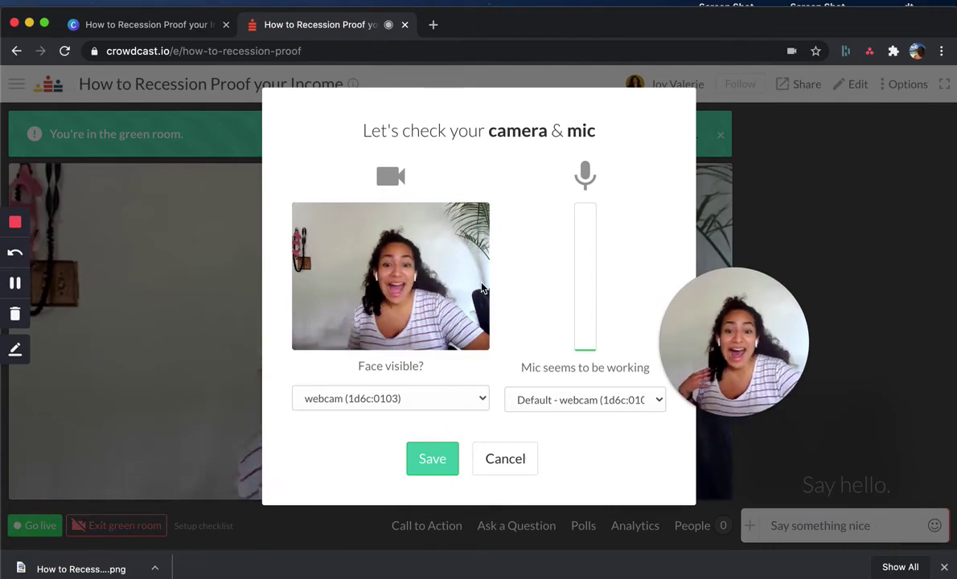
click(447, 458)
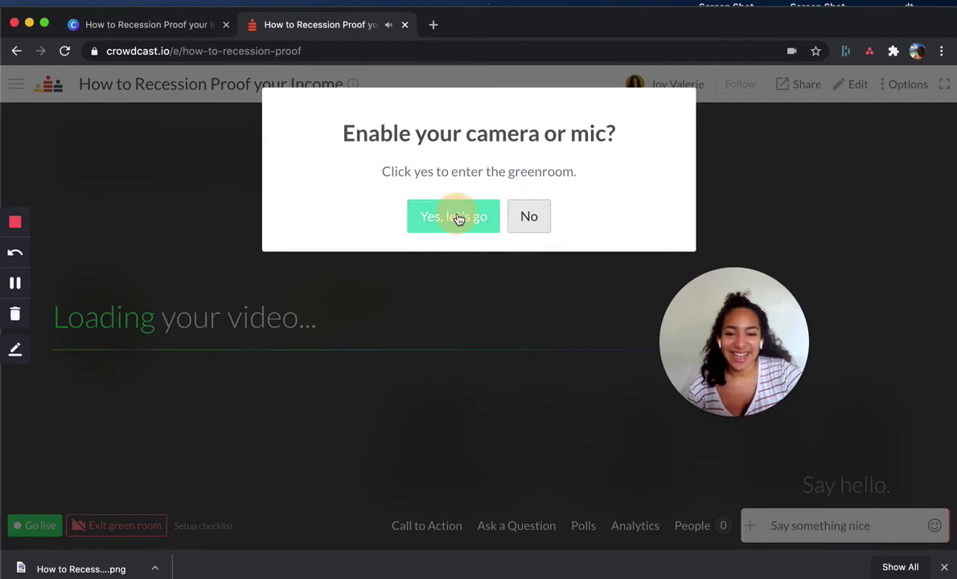
click(456, 218)
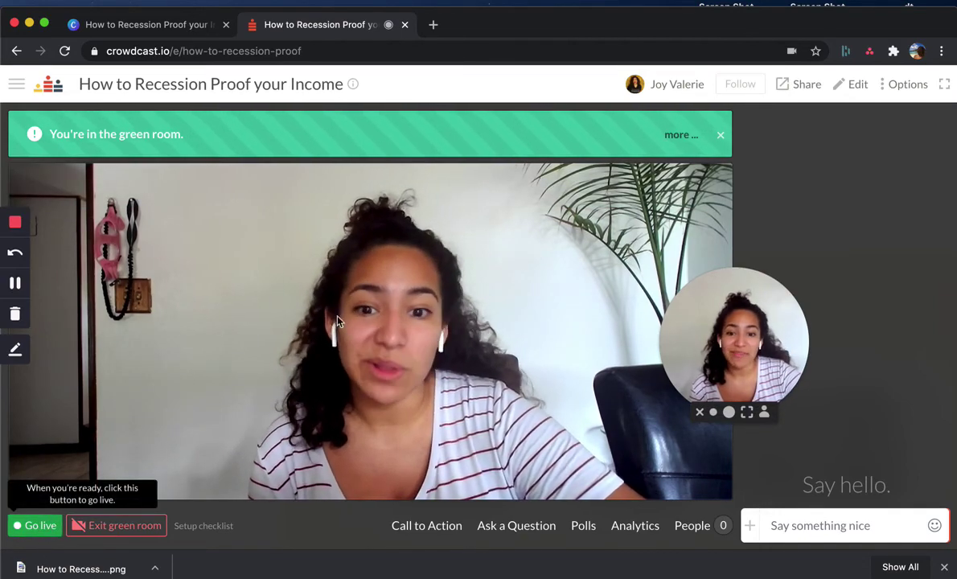
mouse_move(423, 150)
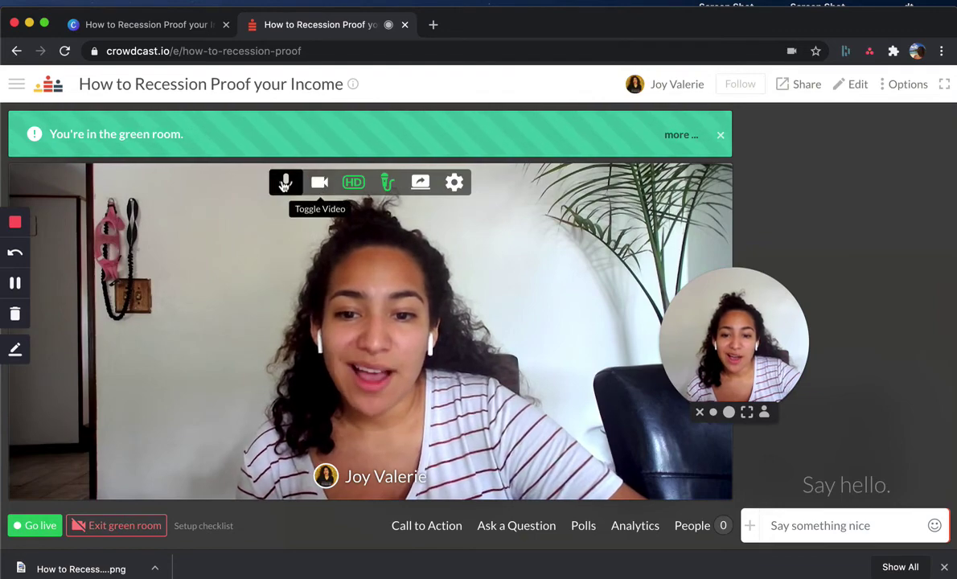
- Try sharing the browser window from the screen-share picker
click(421, 184)
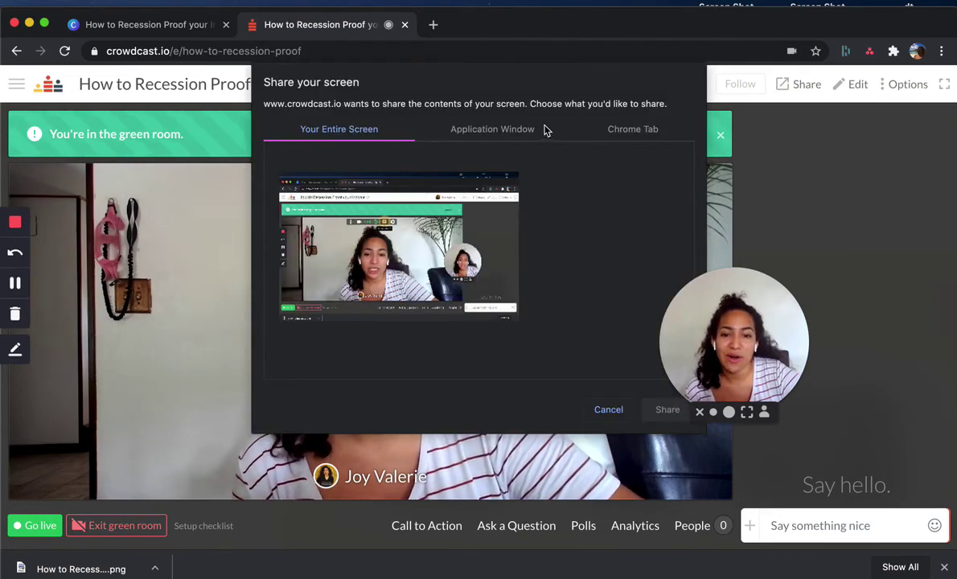
click(491, 132)
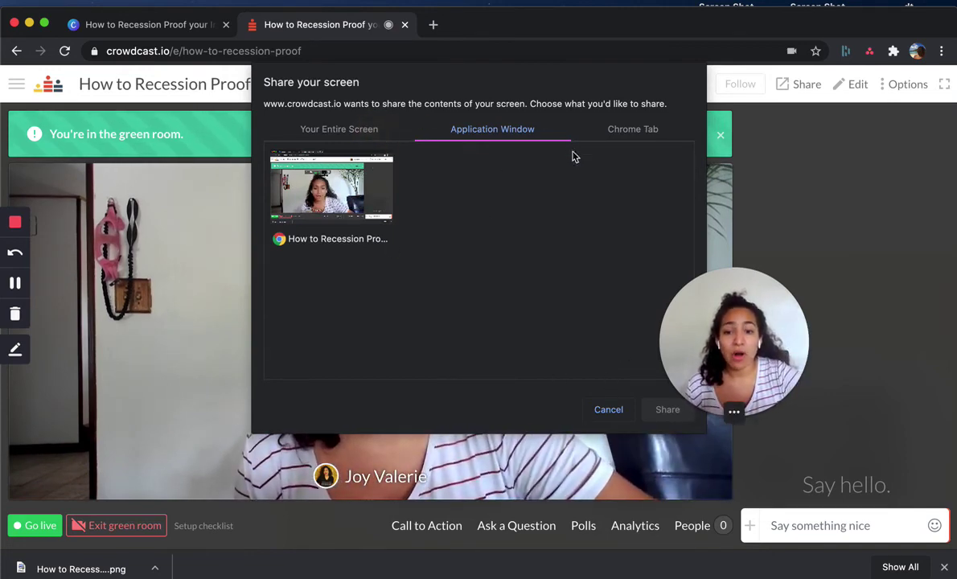
key(Left)
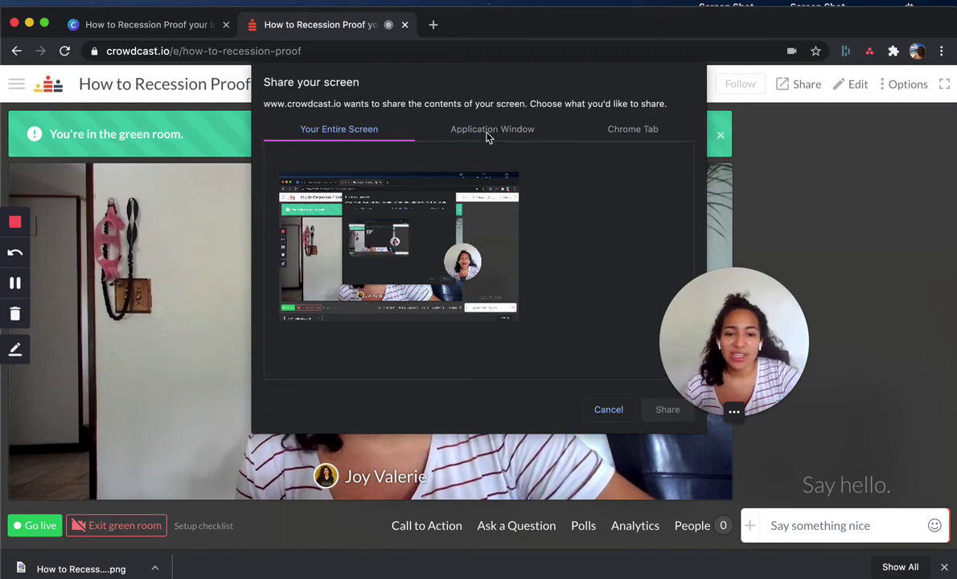
key(Right)
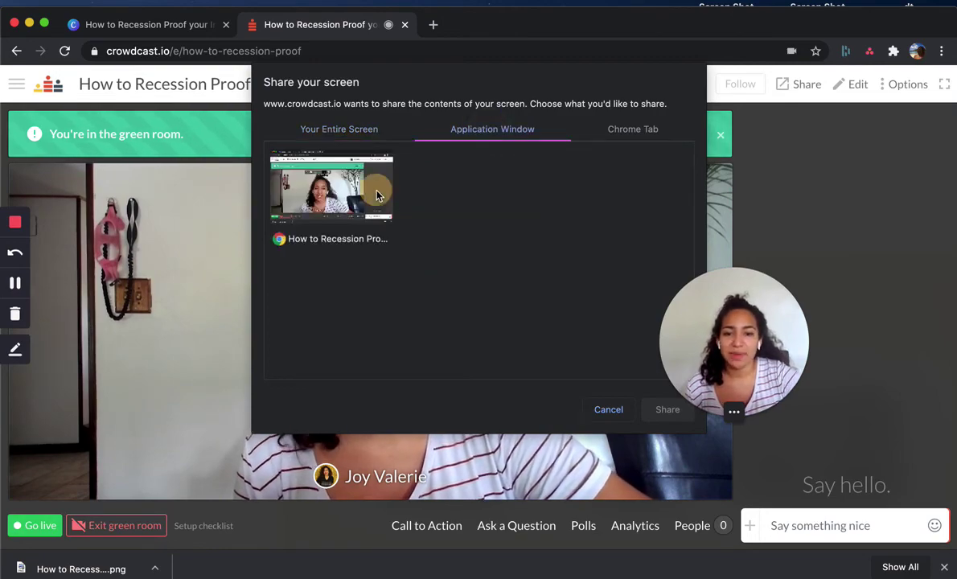
click(378, 196)
click(661, 411)
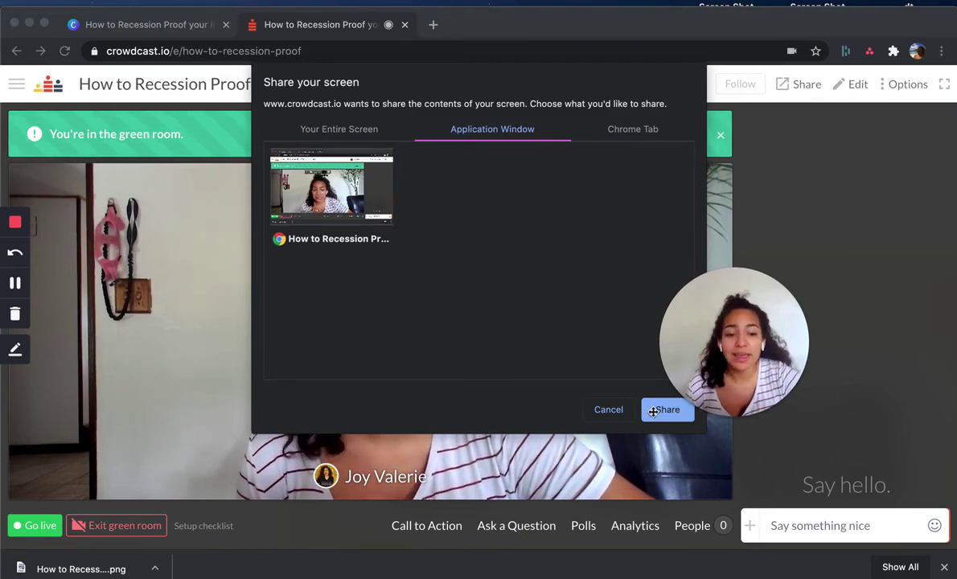
click(669, 411)
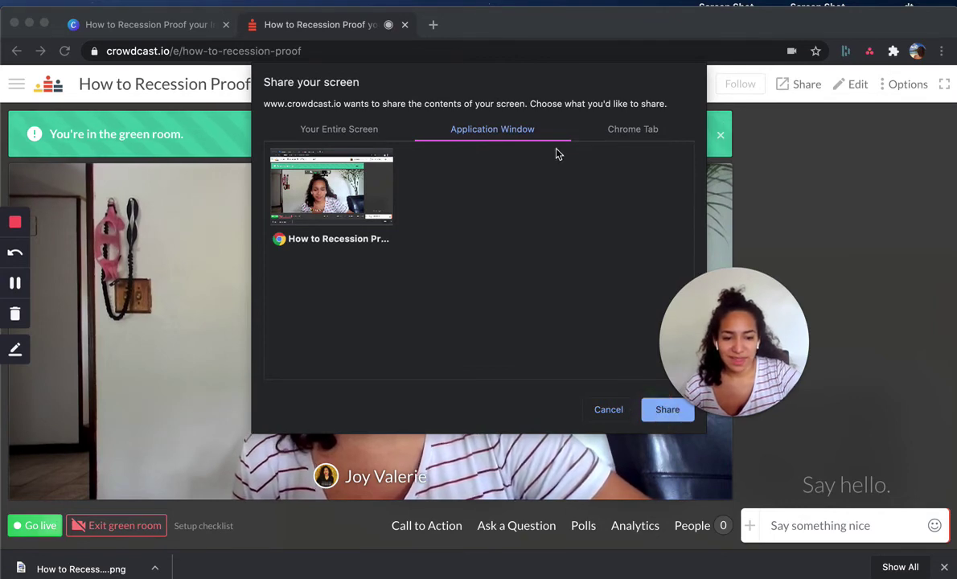
- Share the entire screen instead, selecting its thumbnail under Your Entire Screen
click(371, 136)
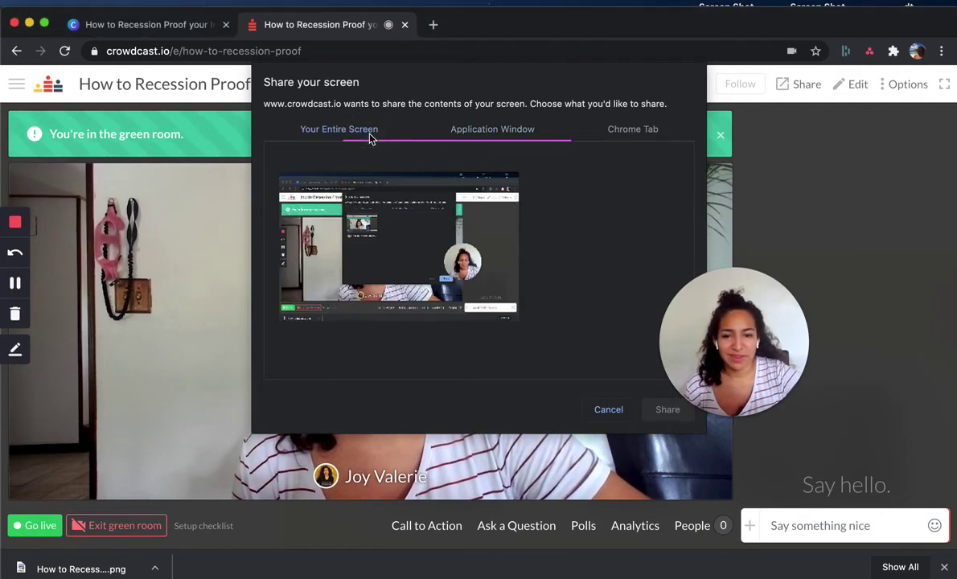
click(461, 261)
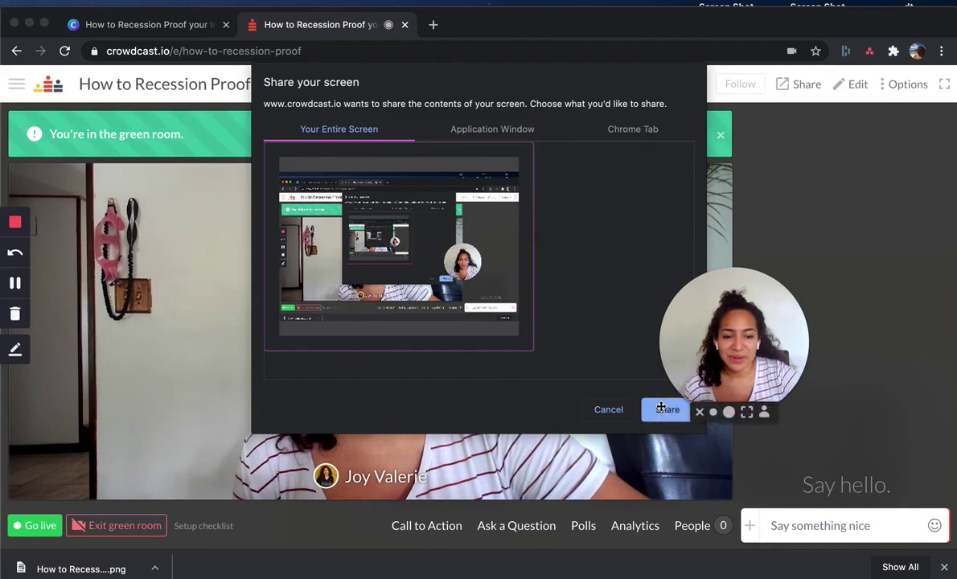
click(660, 408)
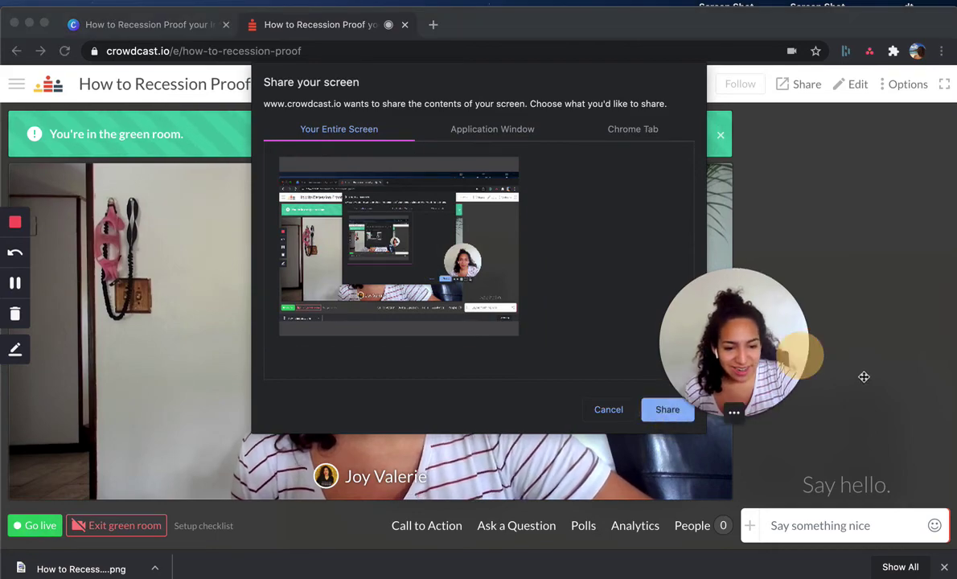
drag(864, 376, 854, 378)
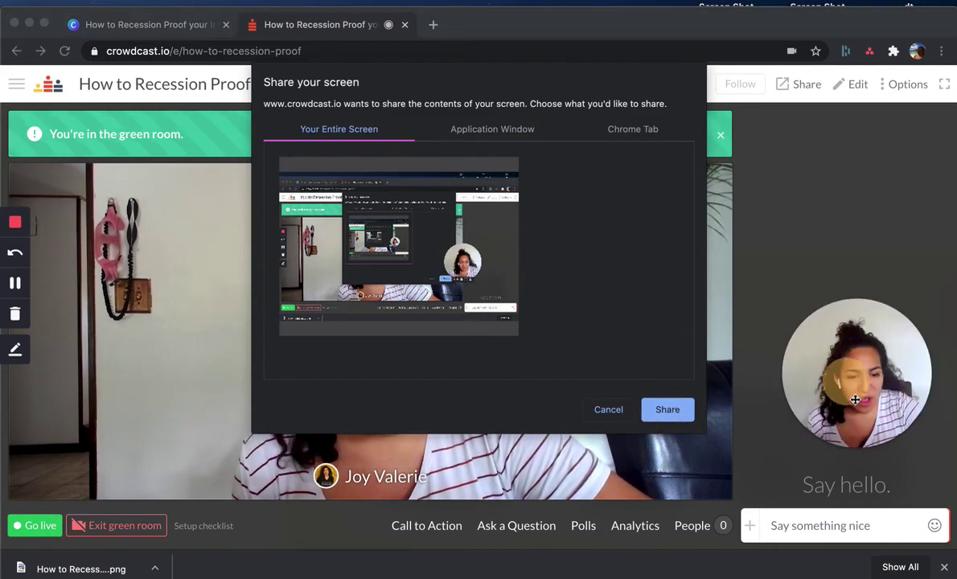
click(667, 410)
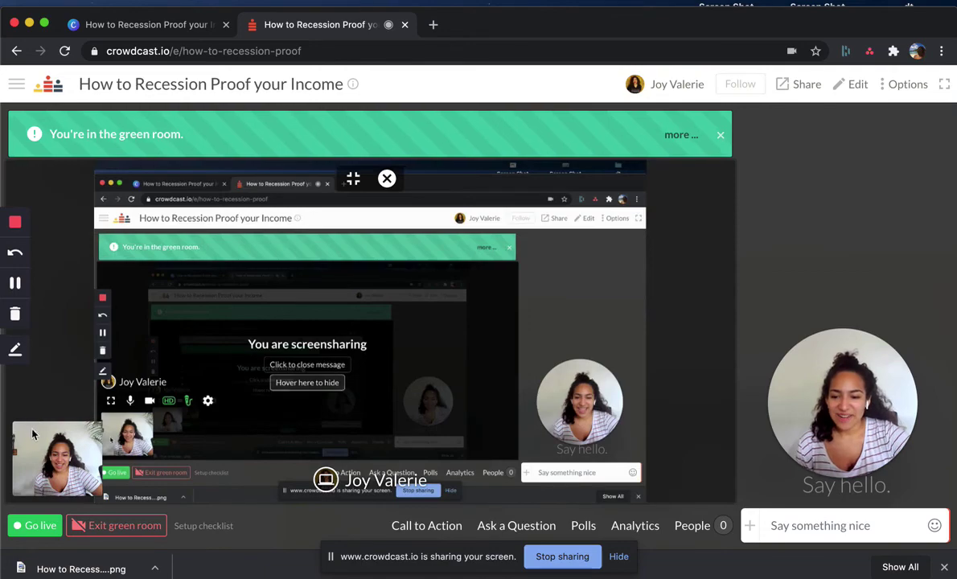
- Put the host's webcam as the main green-room view, with the screen share as a small inset
mouse_move(40, 418)
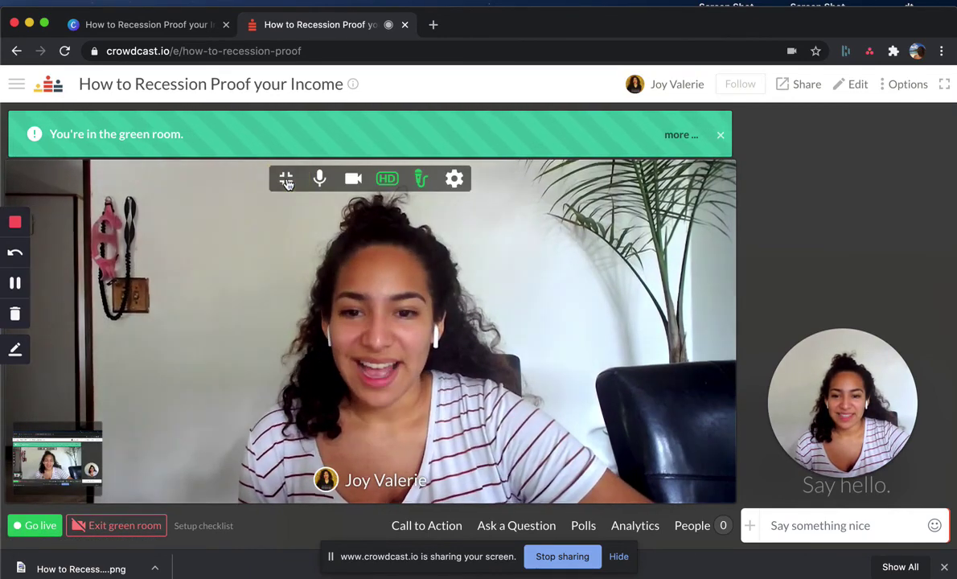
- Unfocus to show both feeds side by side, then focus the shared screen with the webcam inset
click(286, 178)
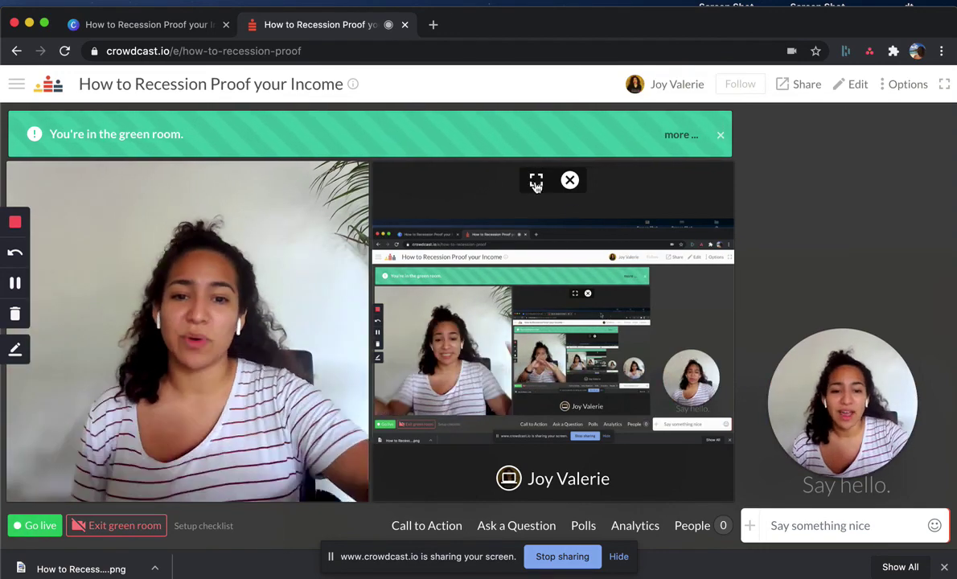
click(537, 182)
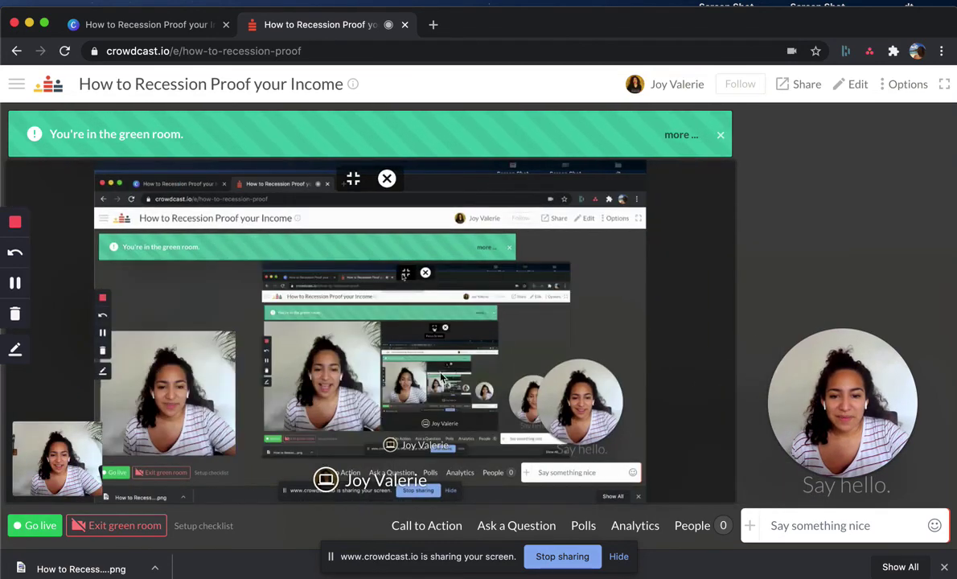